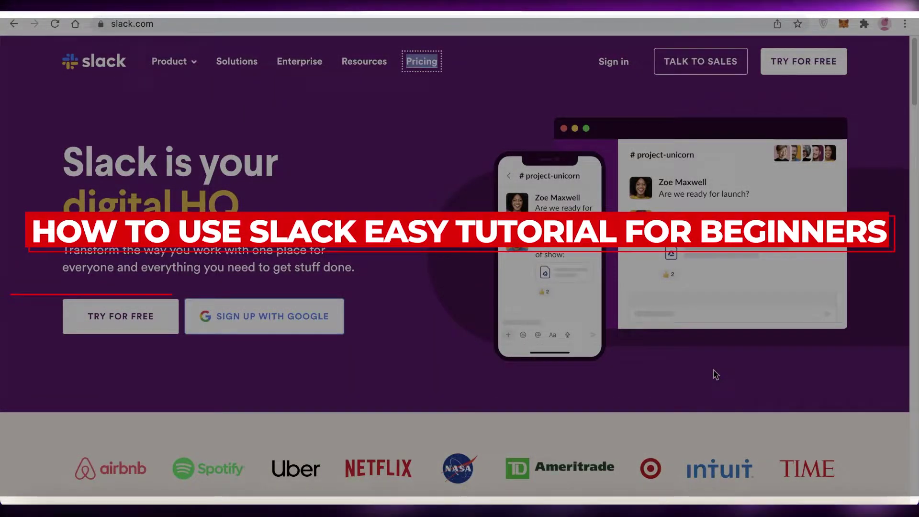
# - Scroll down through the slack.com homepage and back up to the top
pyautogui.scroll(-7, 684, 341)
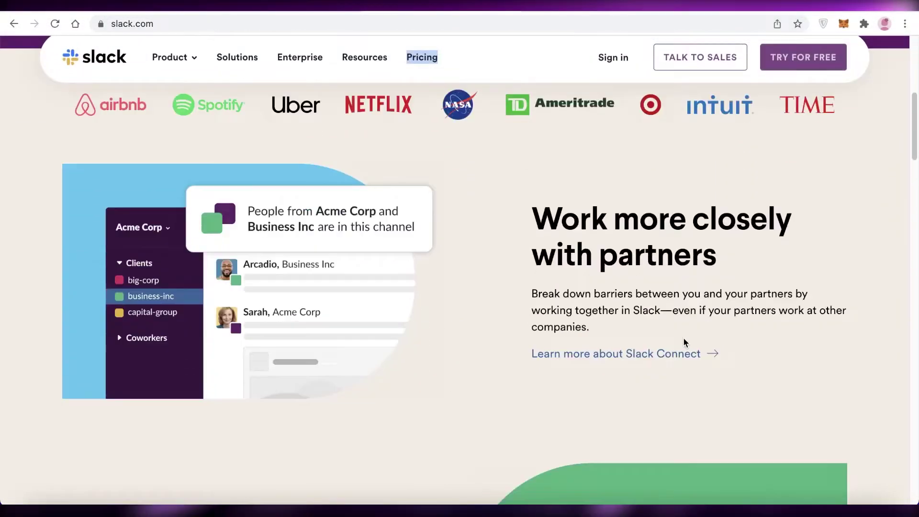
pyautogui.scroll(-10, 684, 341)
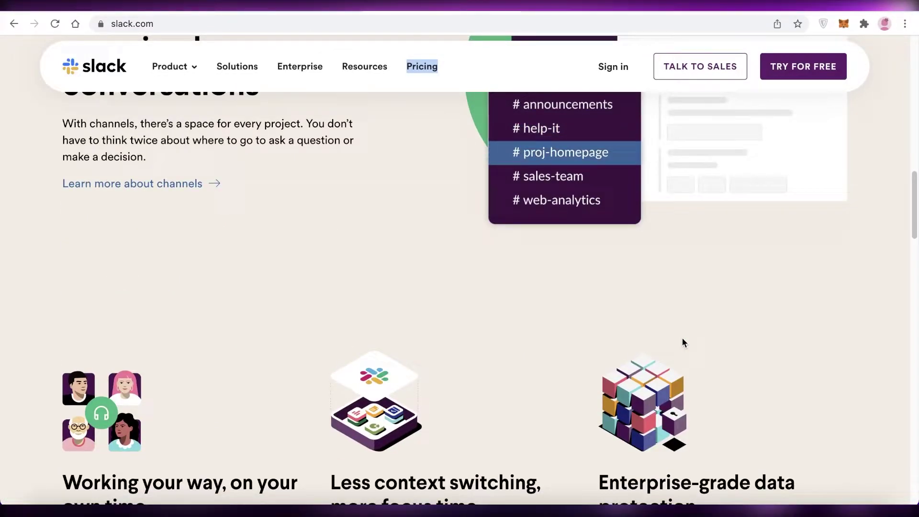
pyautogui.scroll(-10, 682, 338)
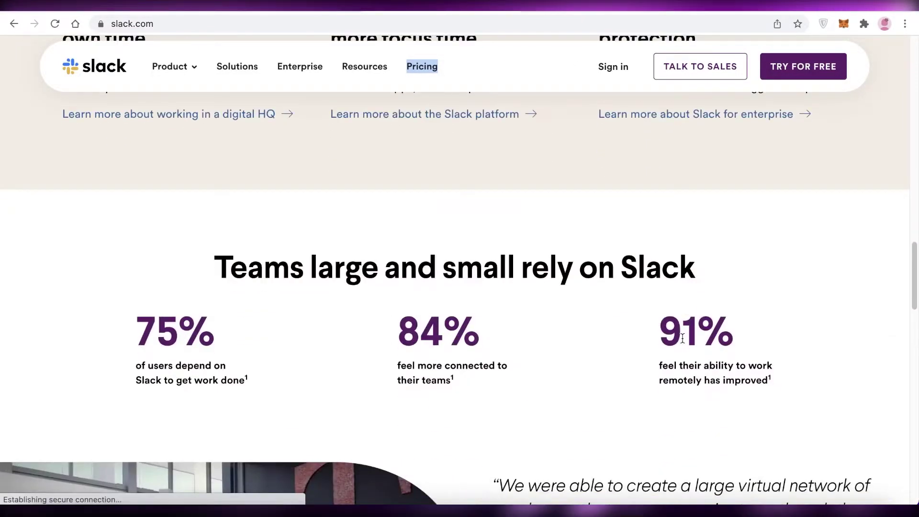
pyautogui.scroll(-10, 683, 338)
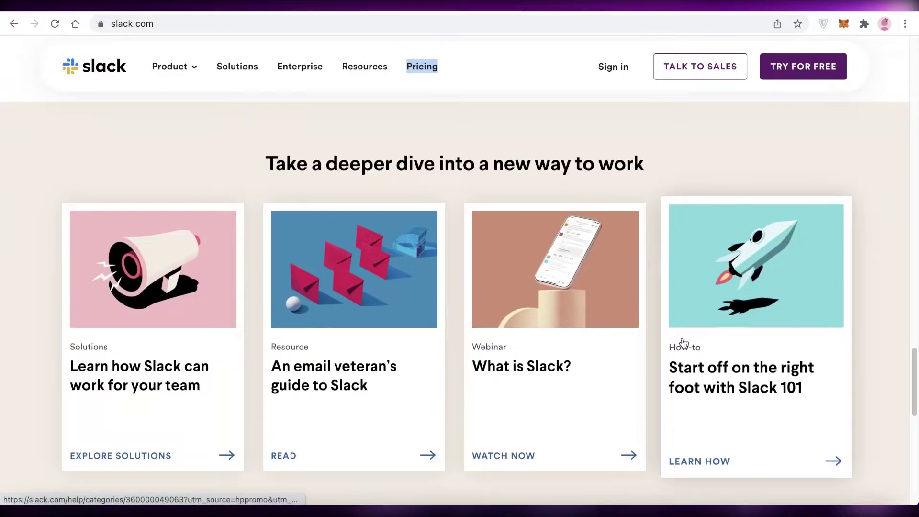
pyautogui.scroll(10, 684, 343)
pyautogui.scroll(10, 685, 335)
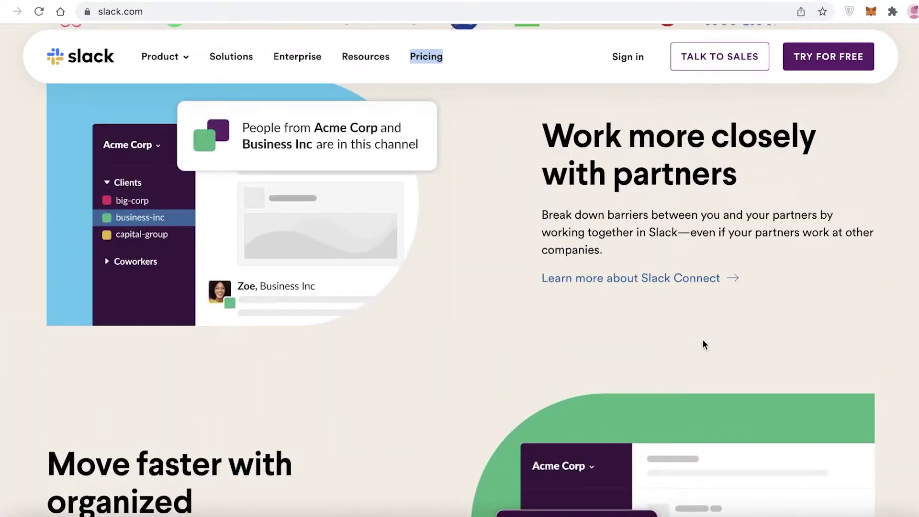
pyautogui.scroll(8, 703, 341)
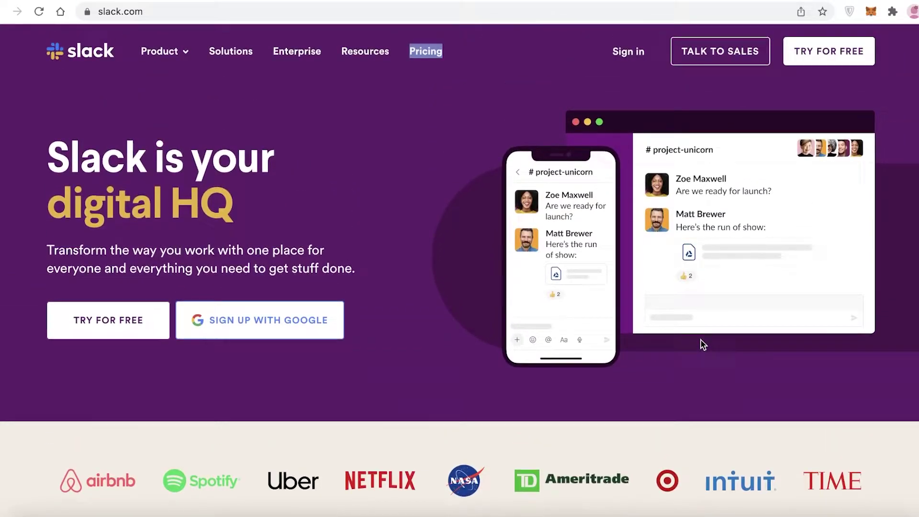
# - Show the Product dropdown listing Slack's product pages
pyautogui.click(173, 50)
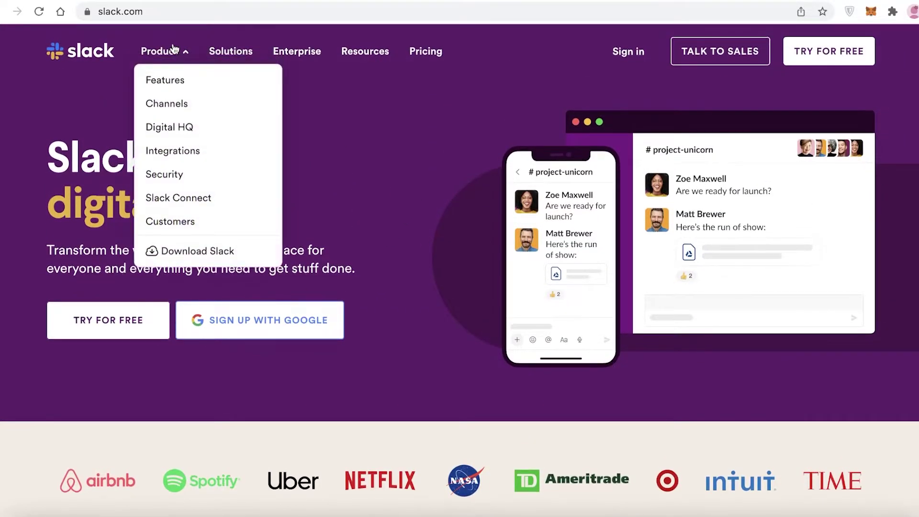
pyautogui.click(196, 52)
pyautogui.click(185, 51)
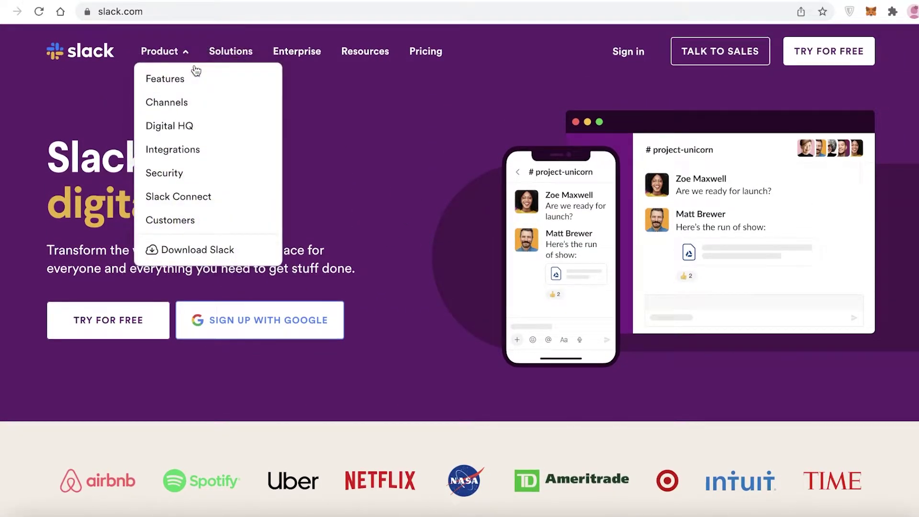
# - Browse the Solutions page's 'For all kinds of teams' cards, then return to the slack.com homepage
pyautogui.click(229, 50)
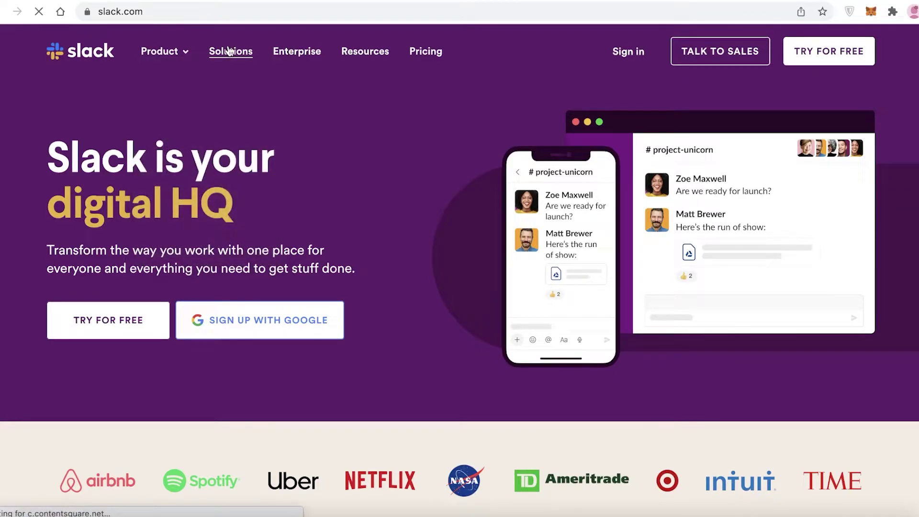
pyautogui.scroll(-6, 305, 191)
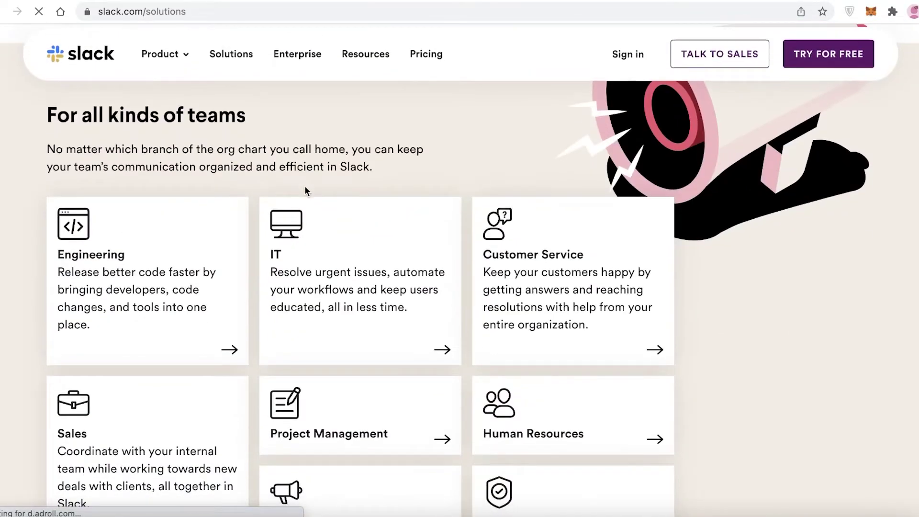
pyautogui.scroll(-2, 704, 182)
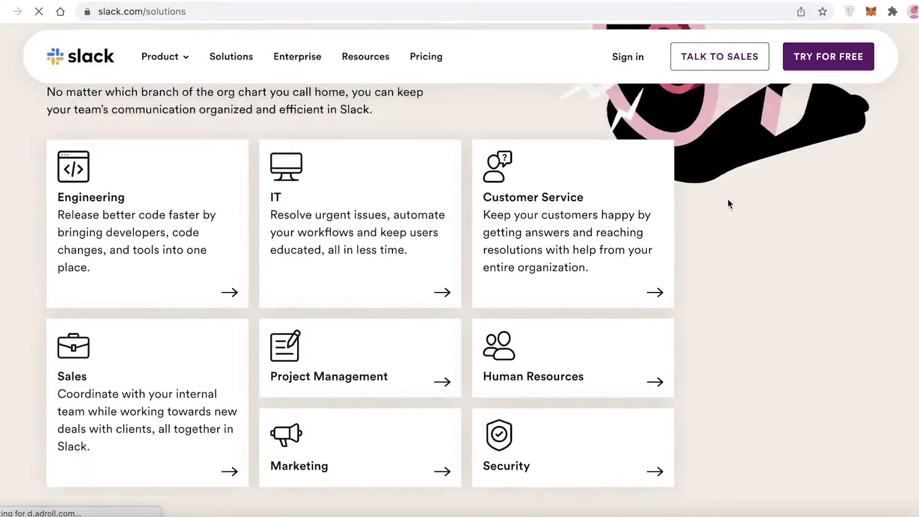
pyautogui.scroll(3, 679, 219)
pyautogui.scroll(-2, 682, 218)
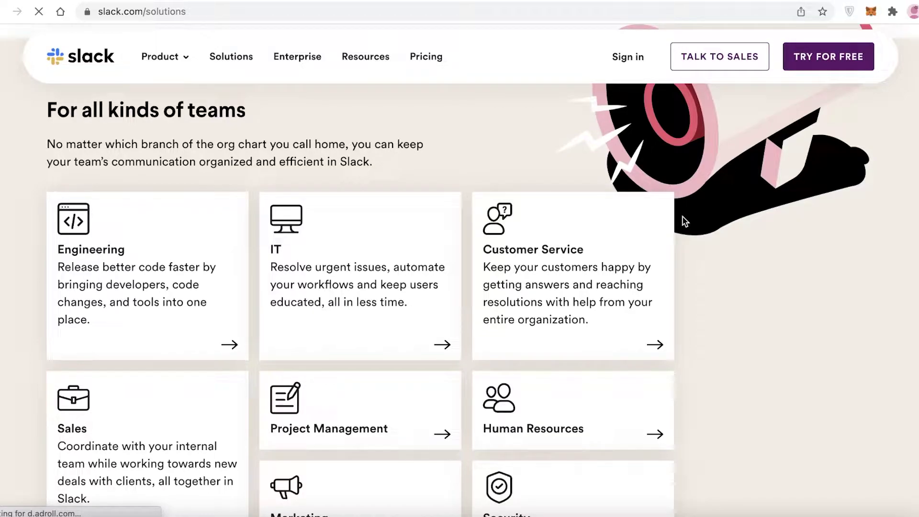
pyautogui.scroll(-4, 673, 242)
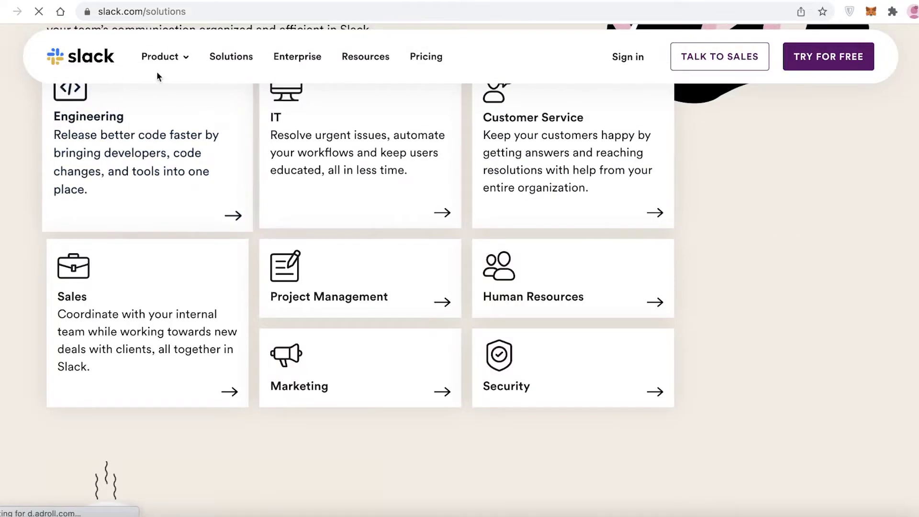
pyautogui.click(99, 64)
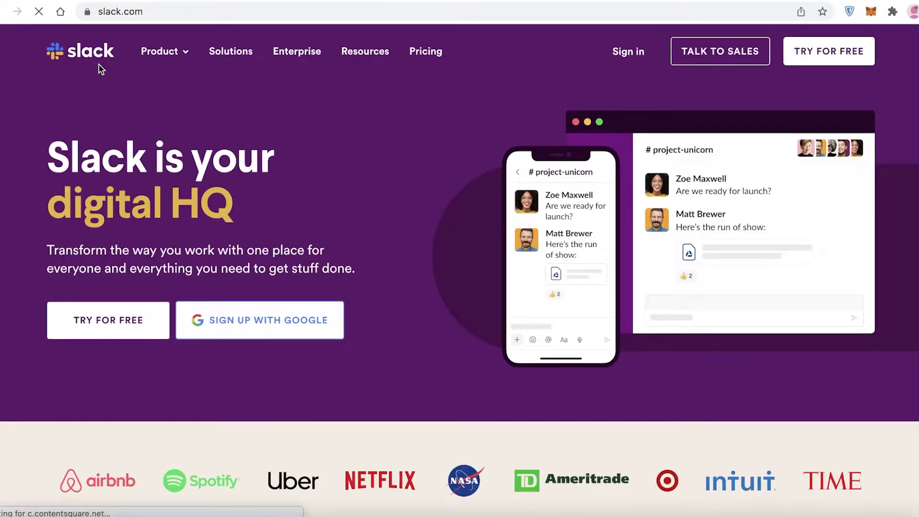
# - Sign up for free with a Google account, decline Slack marketing emails, and start a new workspace
pyautogui.click(815, 50)
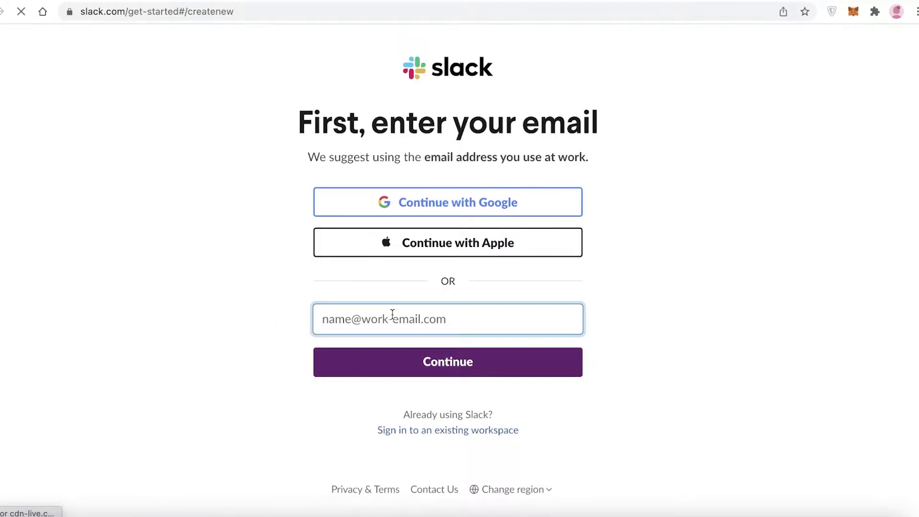
pyautogui.click(432, 213)
pyautogui.click(430, 208)
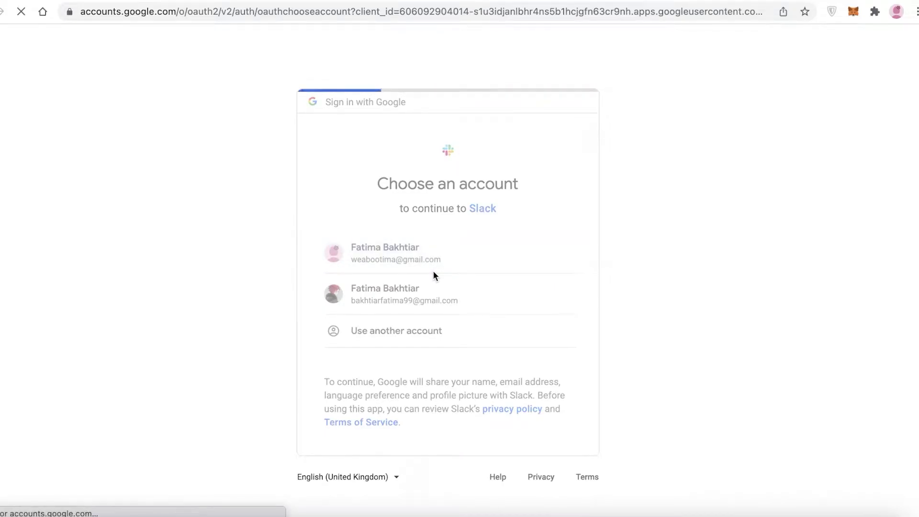
pyautogui.scroll(15, 417, 181)
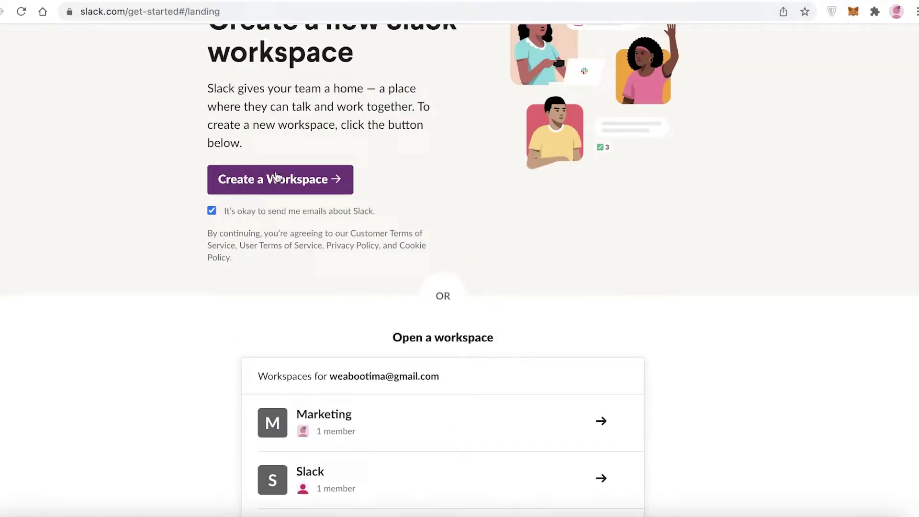
pyautogui.click(223, 324)
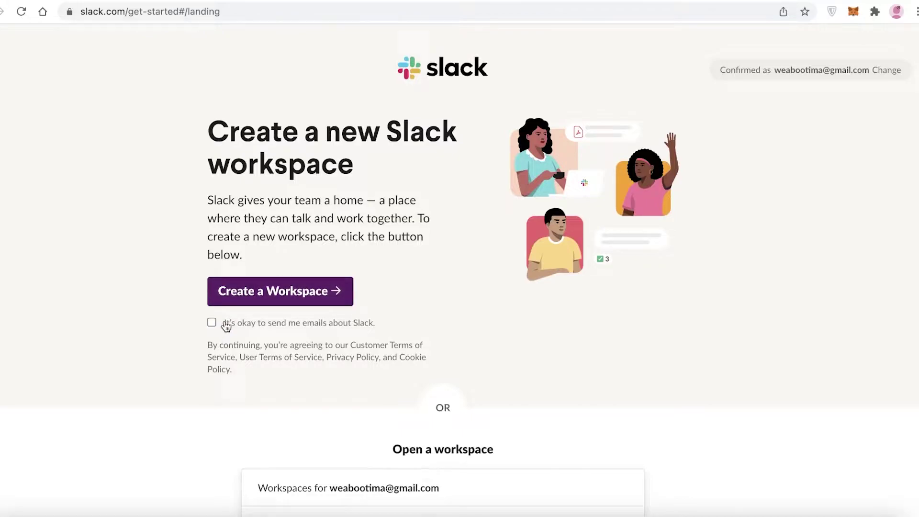
pyautogui.press('Return')
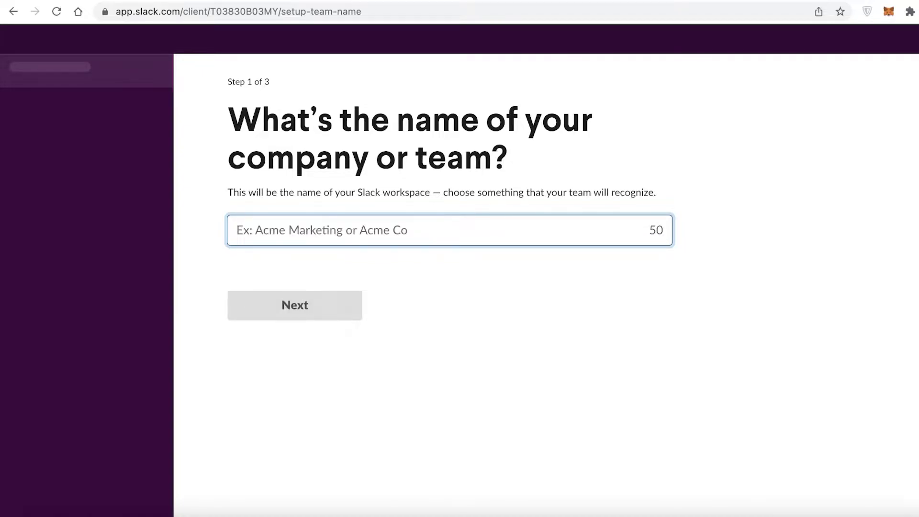
# - Name the workspace 'Fashion Brand', set the project to 'First Launch', and invite a teammate by e-mail
pyautogui.write('Fashion Brand')
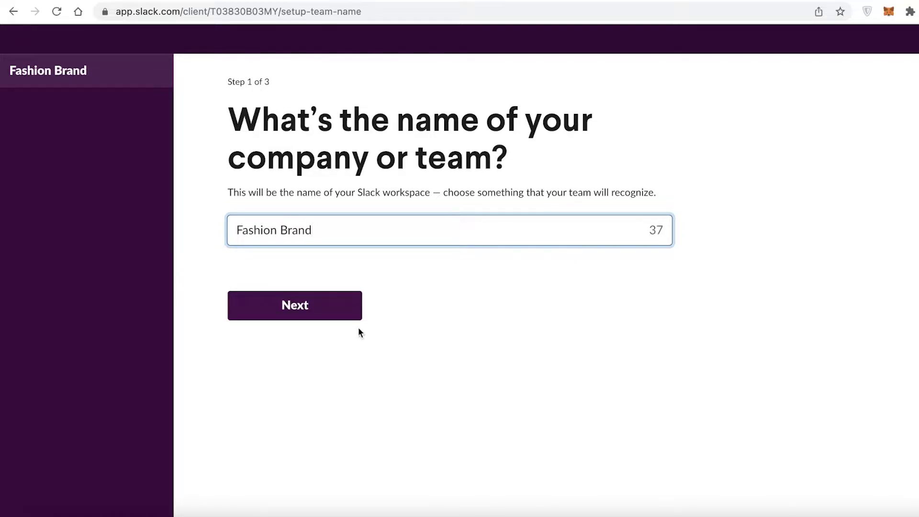
pyautogui.click(280, 320)
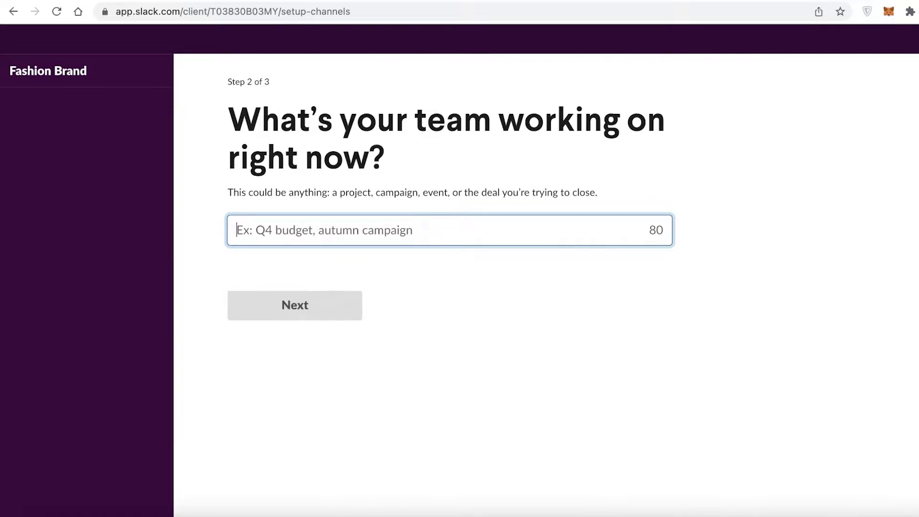
pyautogui.write('Firsr')
pyautogui.press('BackSpace')
pyautogui.write('t ')
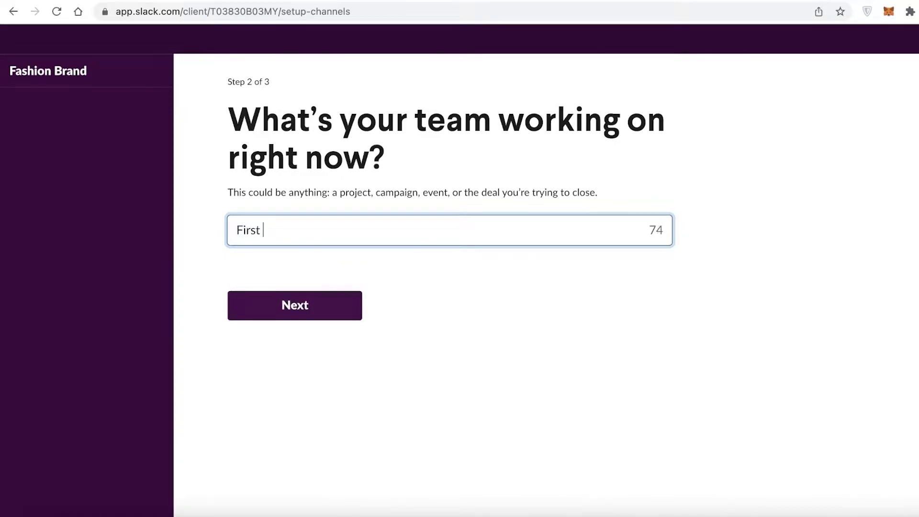
pyautogui.write('Launch')
pyautogui.press('Return')
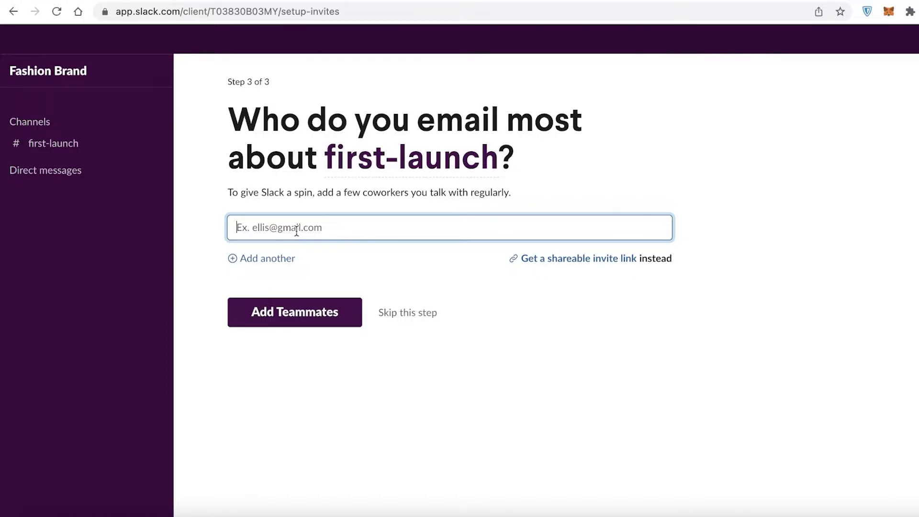
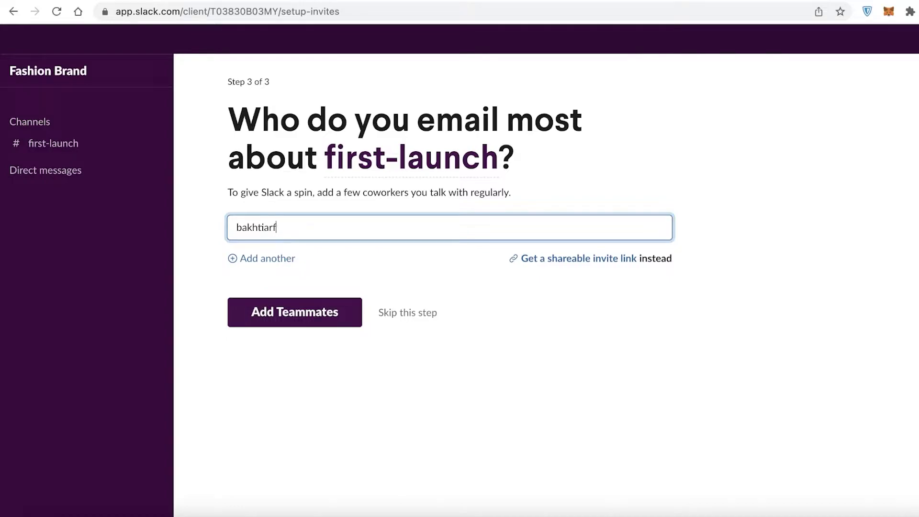
pyautogui.click(290, 347)
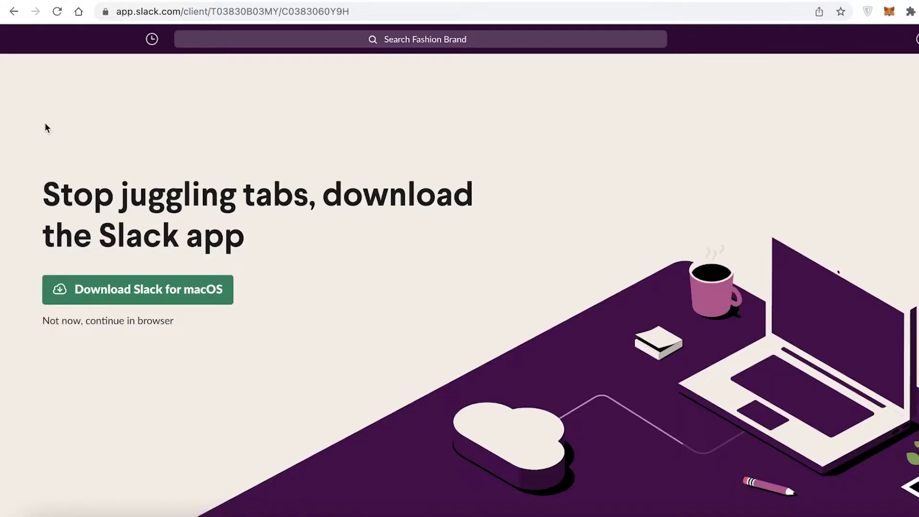
# - Skip the app download, continue in the browser, and dismiss the Meet #first-launch tip
pyautogui.click(890, 86)
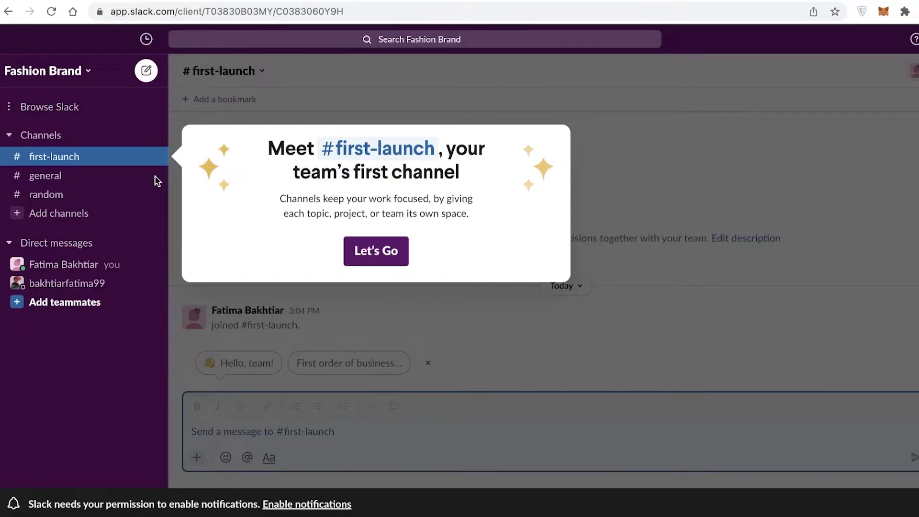
pyautogui.click(386, 250)
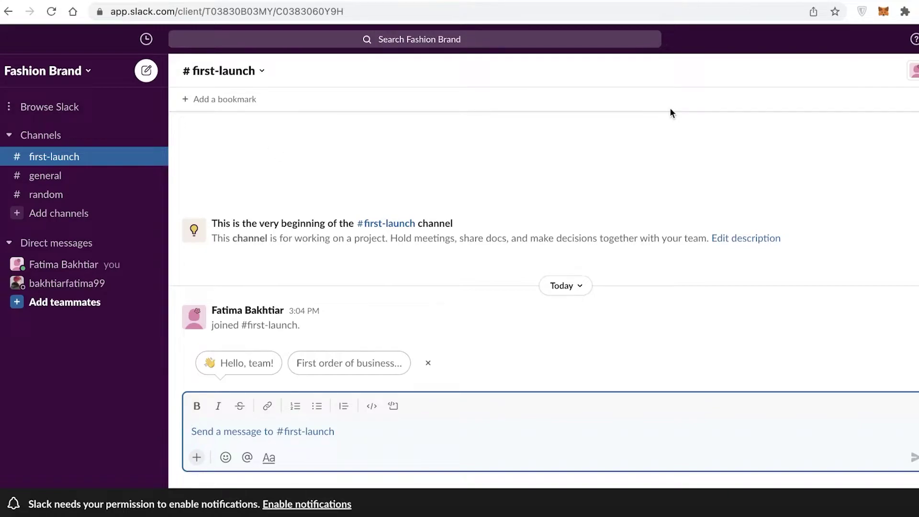
pyautogui.click(52, 110)
pyautogui.click(72, 73)
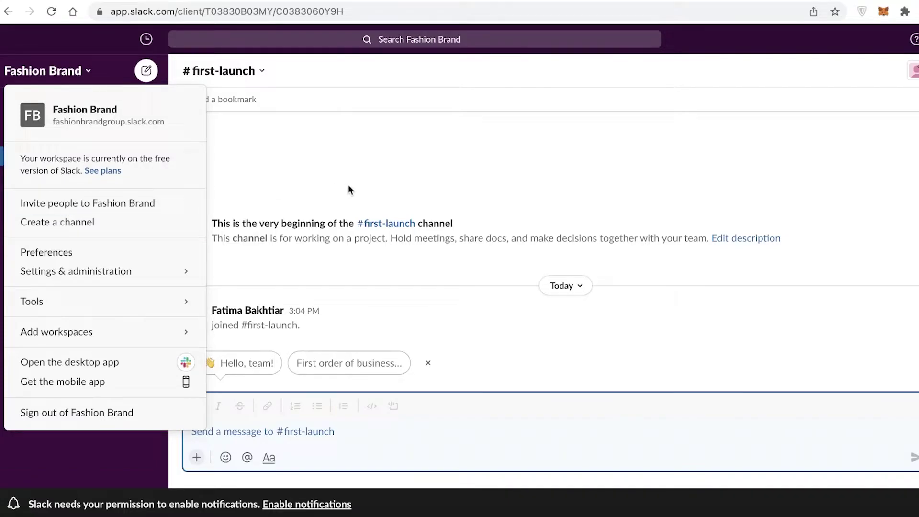
pyautogui.moveTo(148, 305)
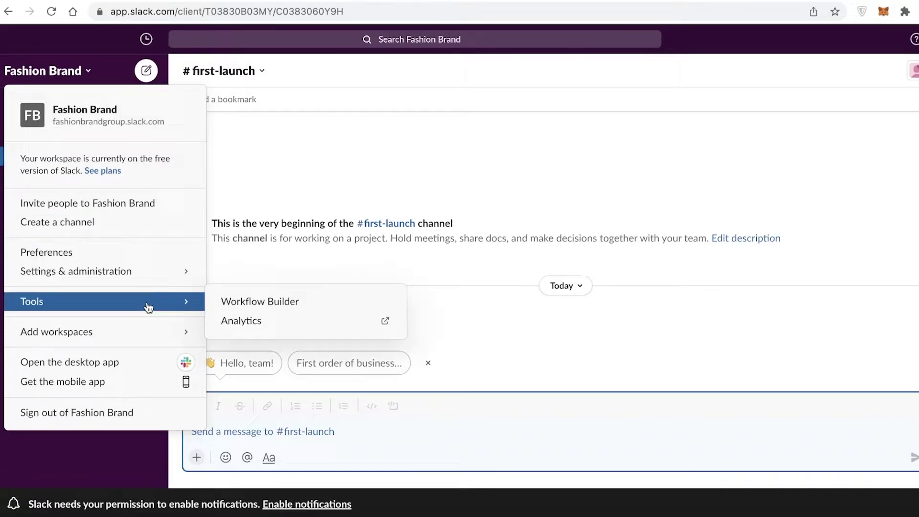
pyautogui.moveTo(172, 271)
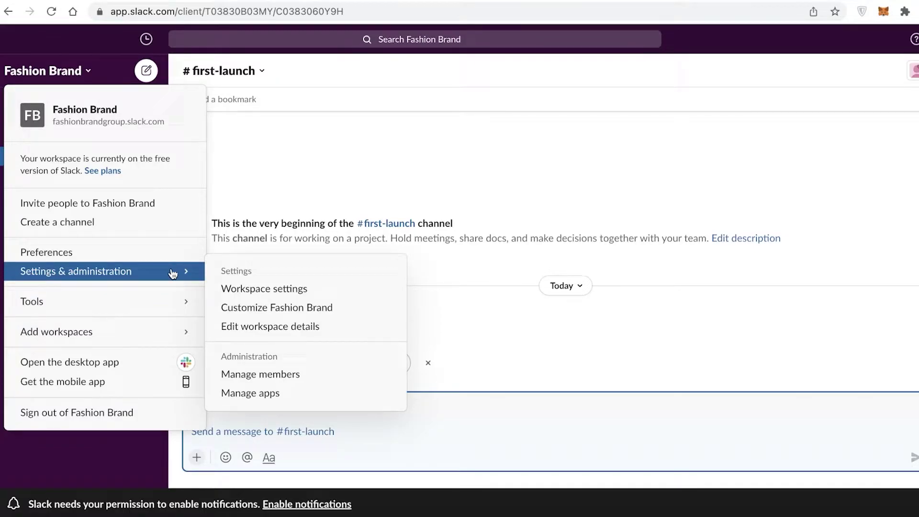
pyautogui.moveTo(173, 341)
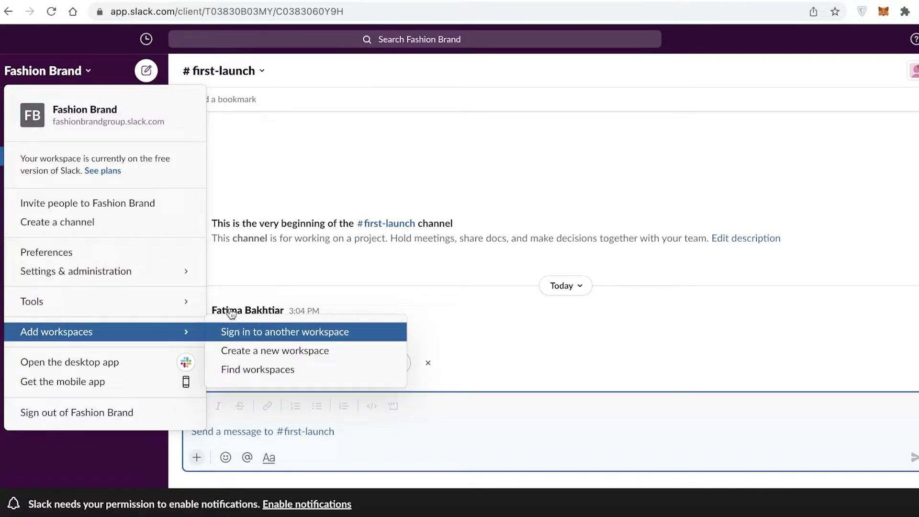
pyautogui.click(307, 149)
pyautogui.click(46, 107)
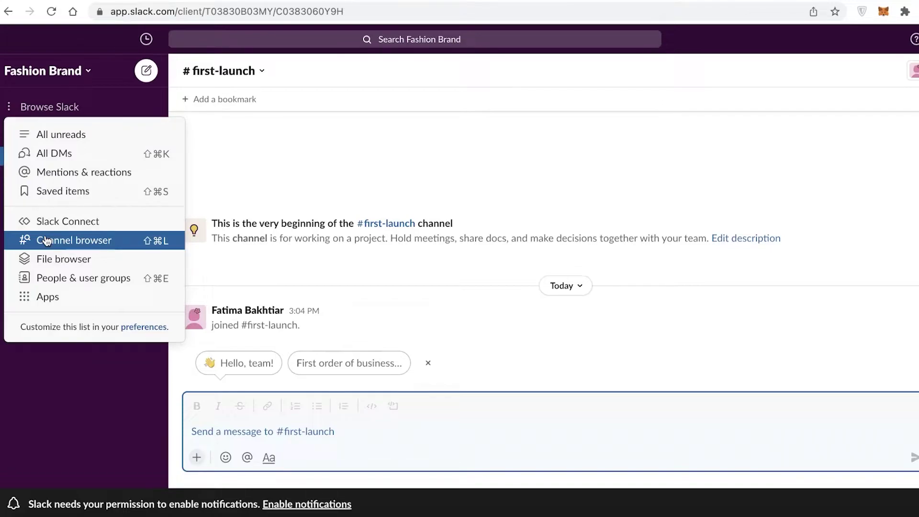
# - Send 'Hello this is for everyone working on project 01' in #first-launch
pyautogui.click(257, 157)
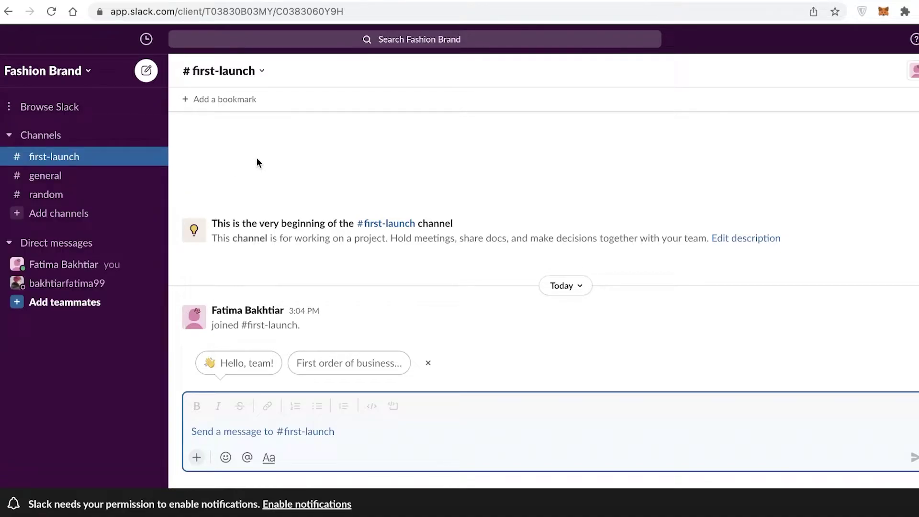
pyautogui.click(34, 136)
pyautogui.click(35, 136)
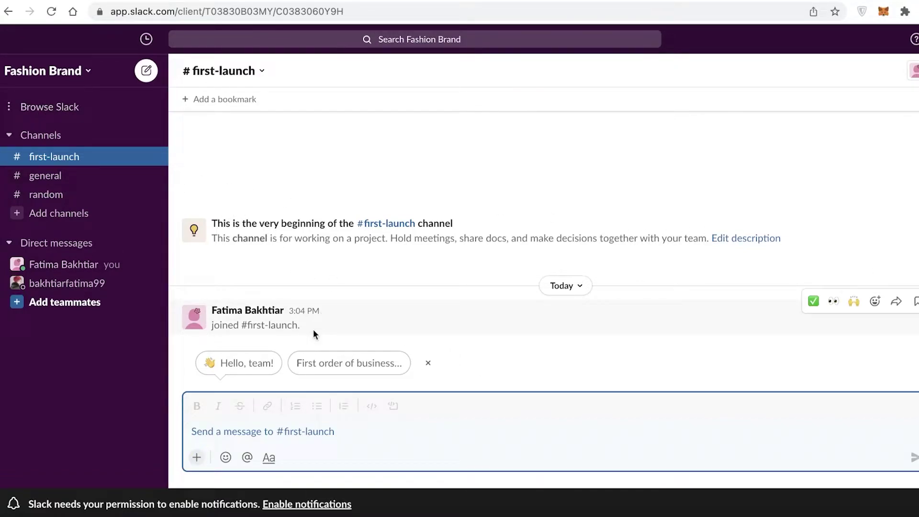
pyautogui.click(214, 429)
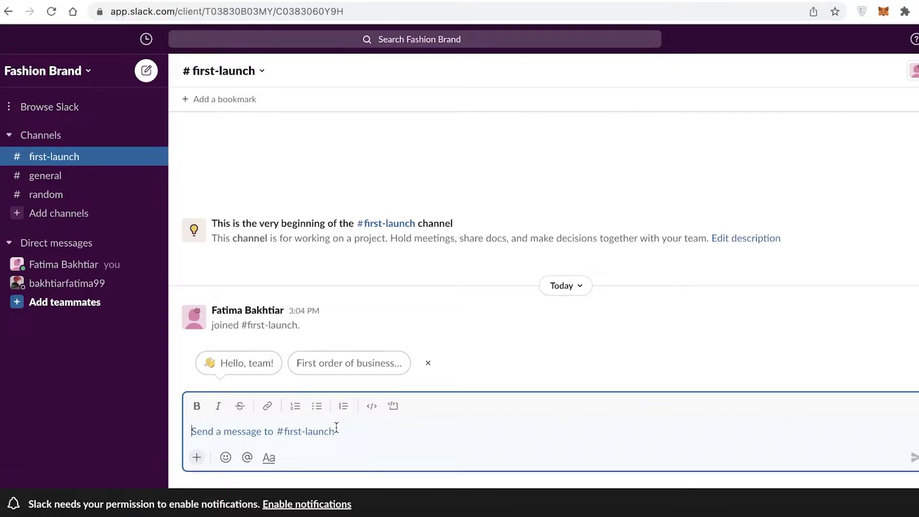
pyautogui.write('jhnbodnfhos')
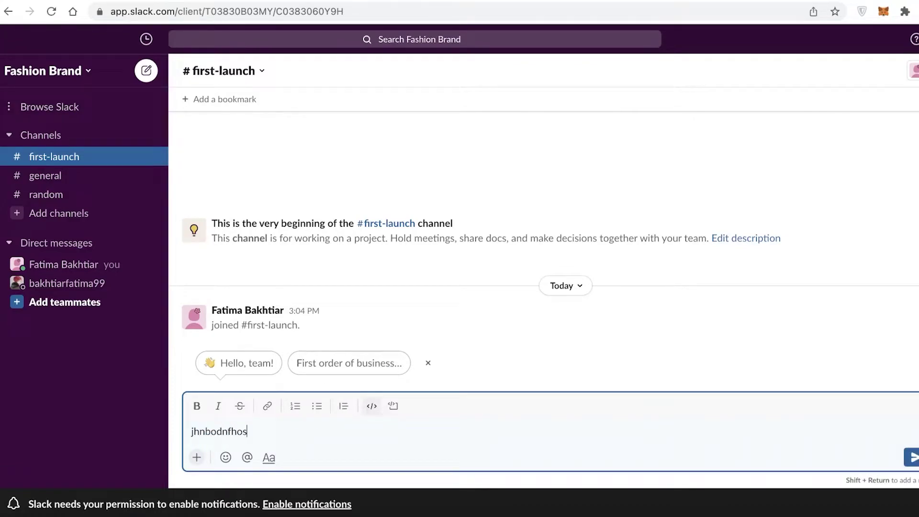
pyautogui.press('BackSpace')
pyautogui.press('BackSpace')
pyautogui.press('BackSpace')
pyautogui.press('BackSpace')
pyautogui.press('BackSpace')
pyautogui.press('BackSpace')
pyautogui.press('BackSpace')
pyautogui.press('BackSpace')
pyautogui.press('BackSpace')
pyautogui.press('BackSpace')
pyautogui.press('BackSpace')
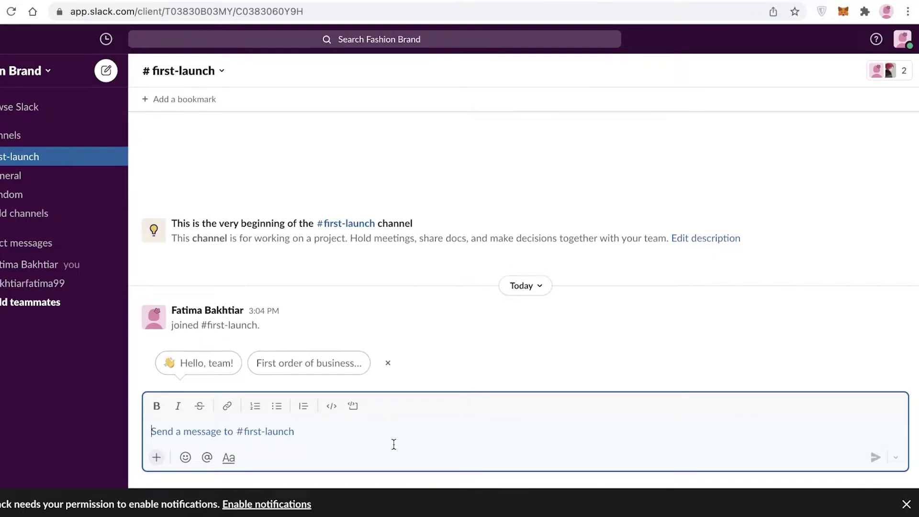
pyautogui.write('Hello this is')
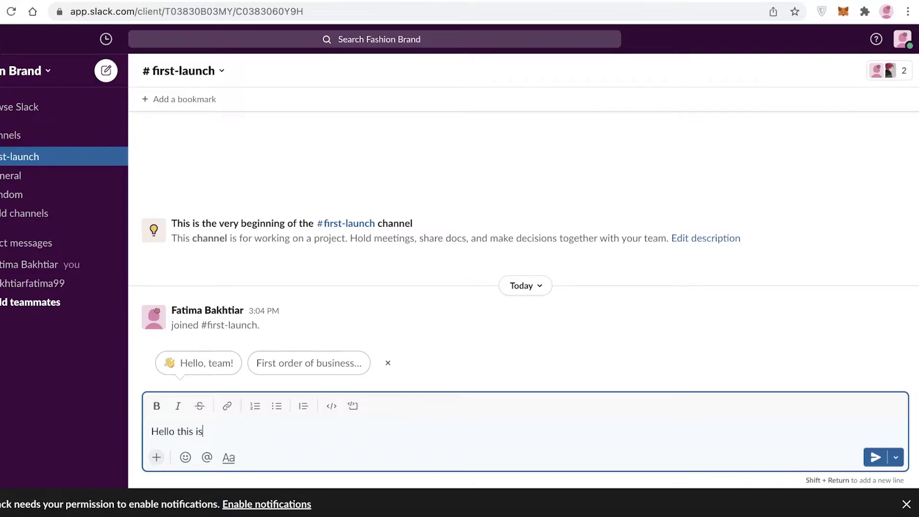
pyautogui.write(' for everyone working on proje')
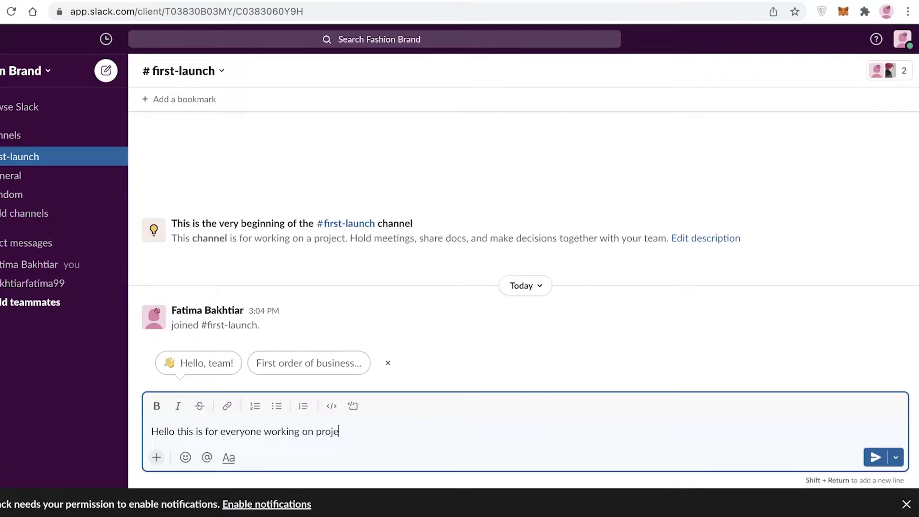
pyautogui.write('ct 01')
pyautogui.press('Return')
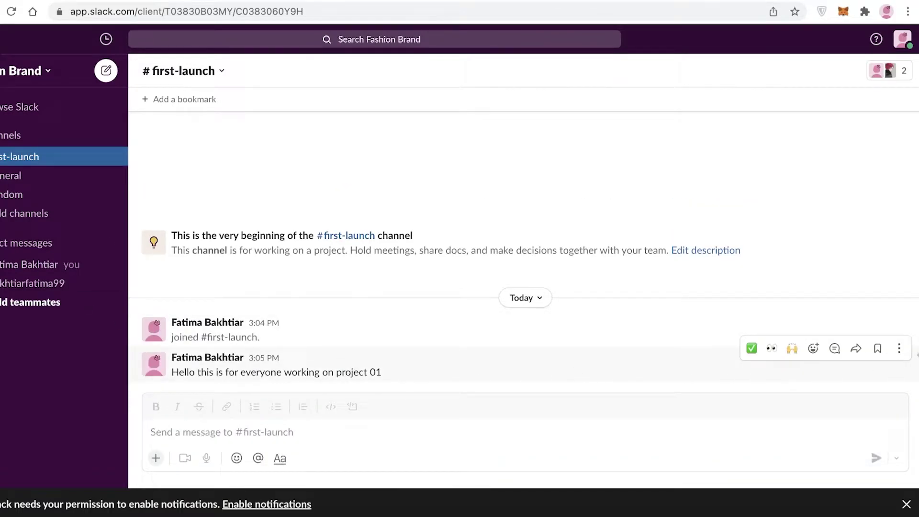
pyautogui.click(899, 349)
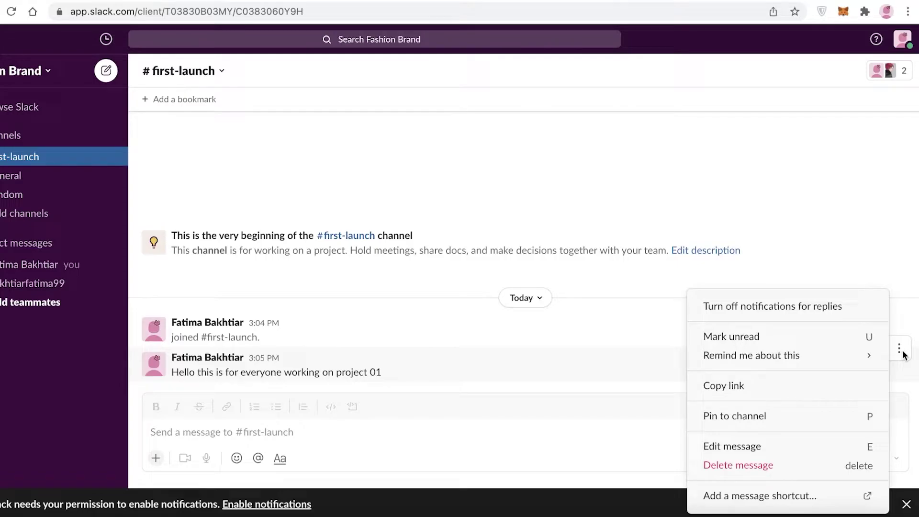
pyautogui.click(757, 416)
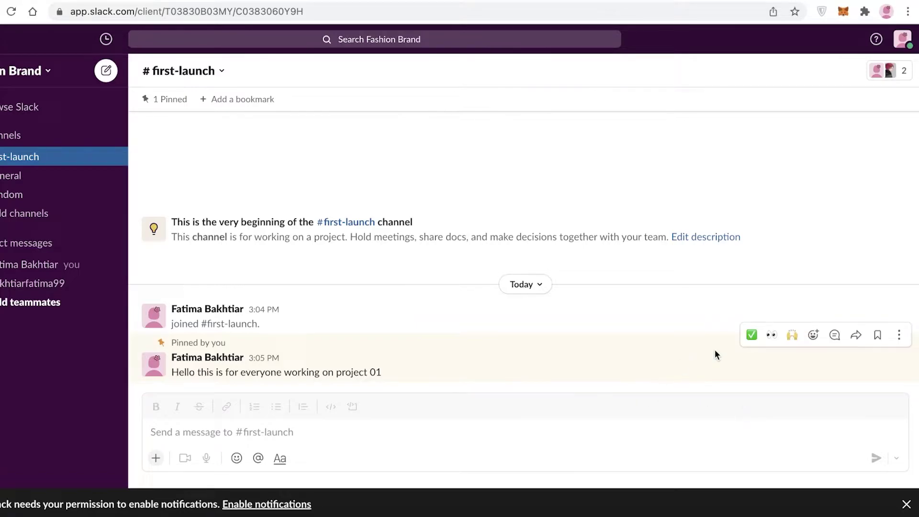
pyautogui.click(899, 336)
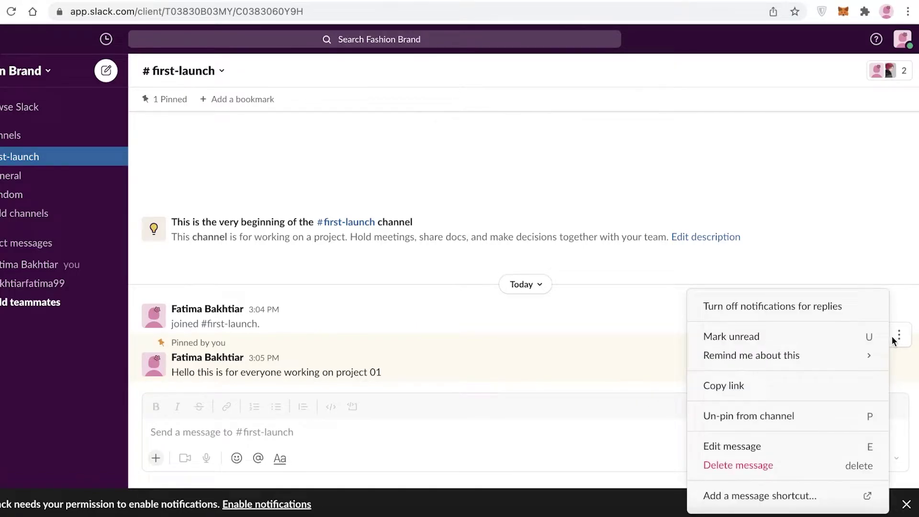
pyautogui.click(775, 417)
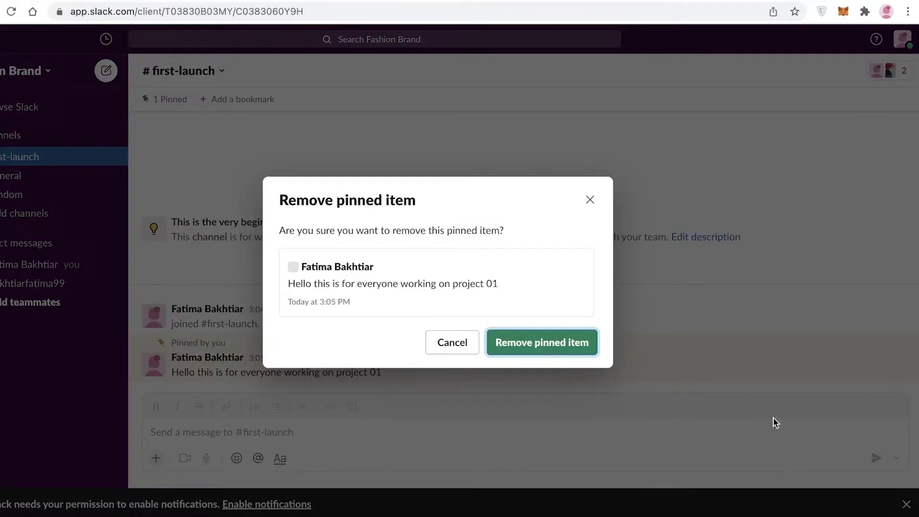
pyautogui.click(538, 344)
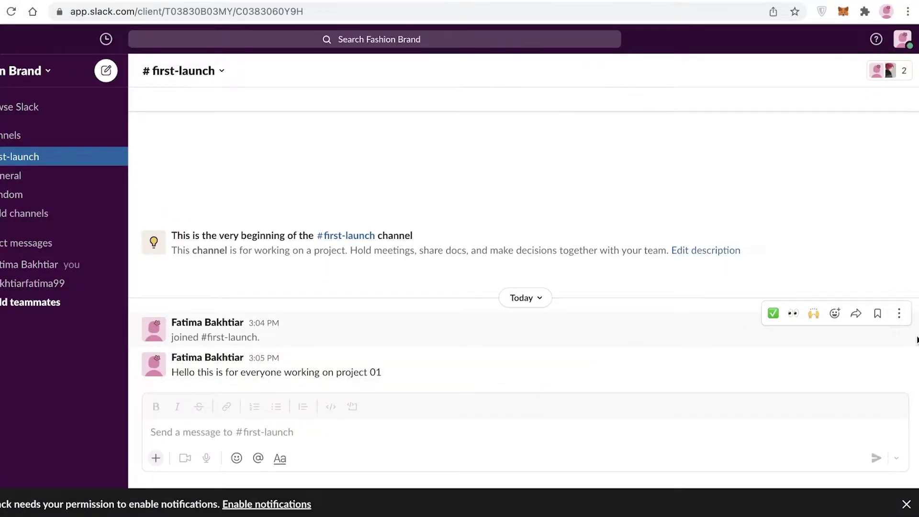
pyautogui.click(899, 349)
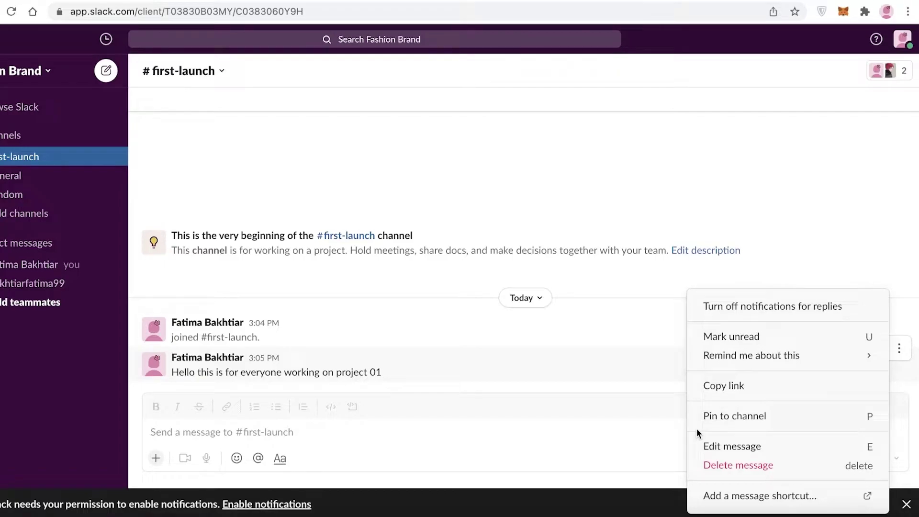
pyautogui.moveTo(746, 364)
pyautogui.click(668, 178)
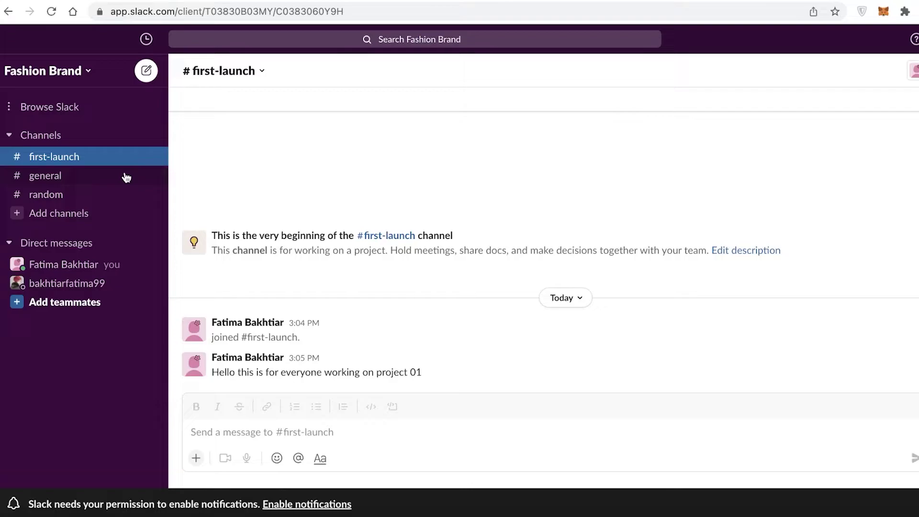
# - Visit #general and #random, then attempt to leave #general and dismiss the membership-required notice
pyautogui.click(86, 178)
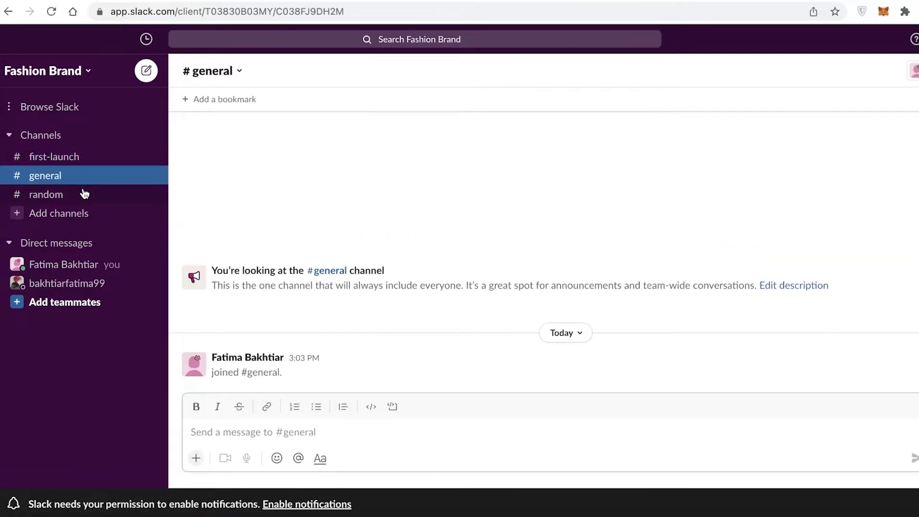
pyautogui.click(86, 196)
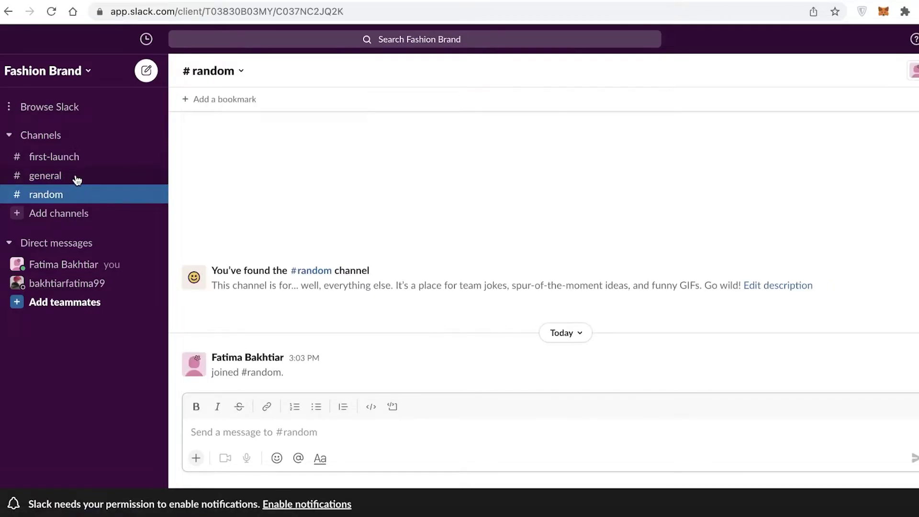
pyautogui.click(77, 178)
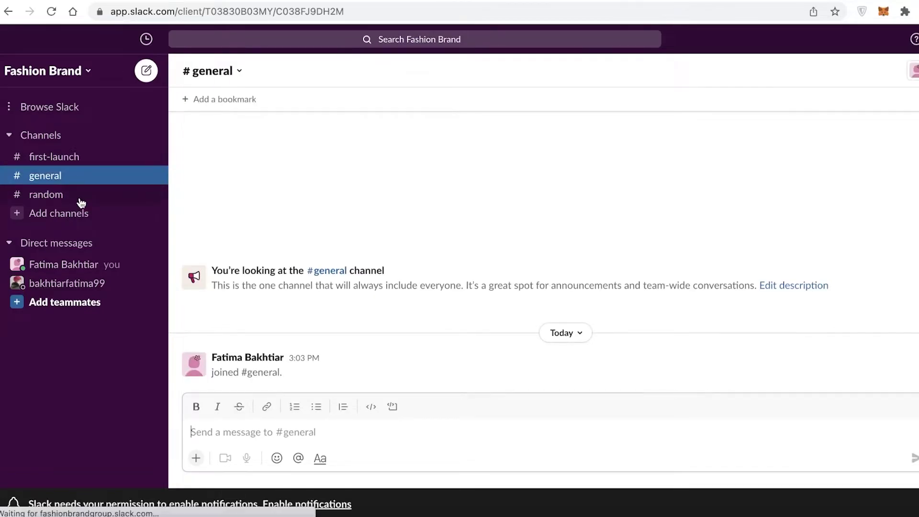
pyautogui.rightClick(108, 176)
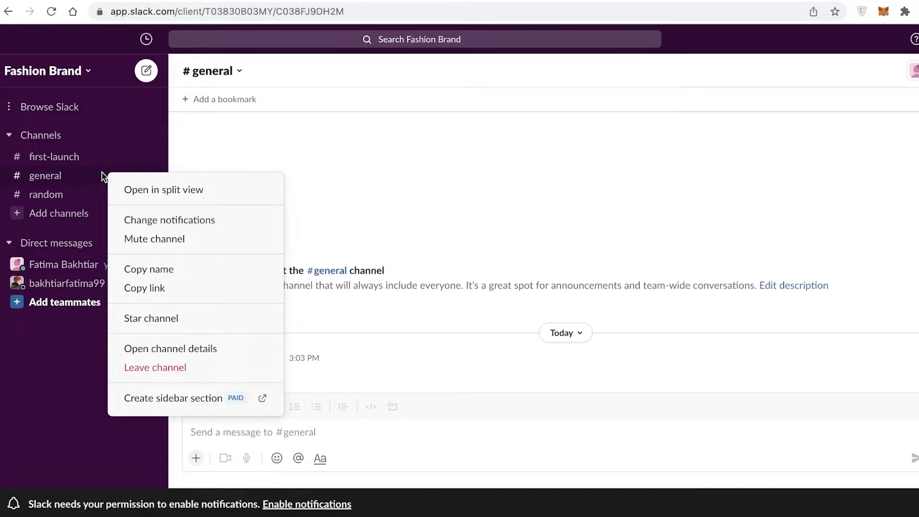
pyautogui.click(162, 368)
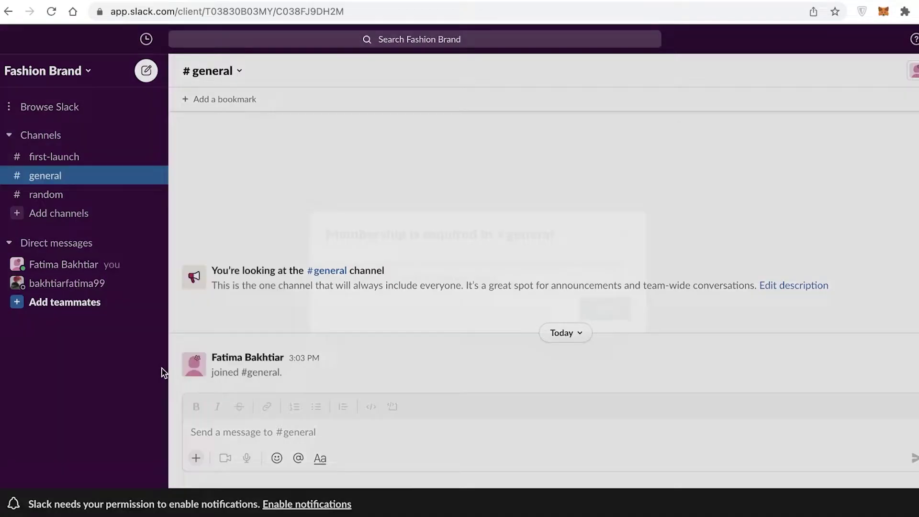
pyautogui.click(609, 311)
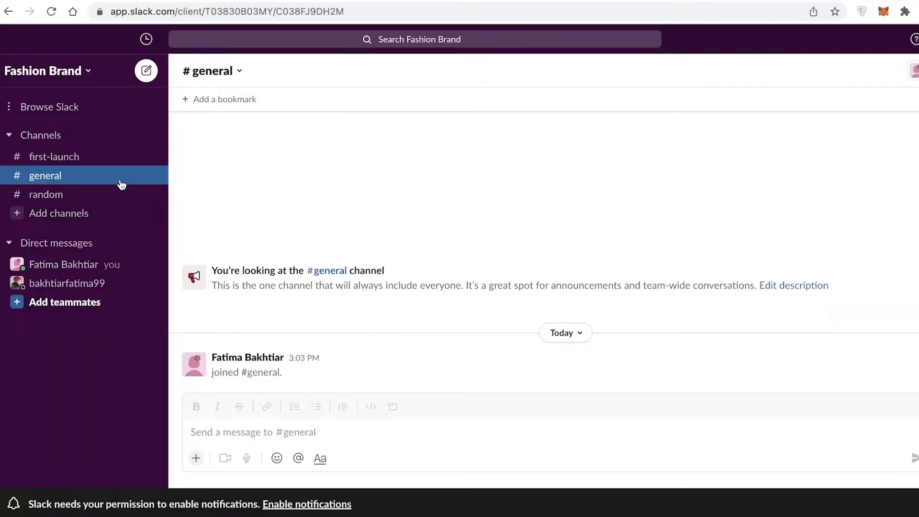
# - View and close #random's details panel, then show the options for adding channels
pyautogui.click(113, 193)
pyautogui.click(223, 76)
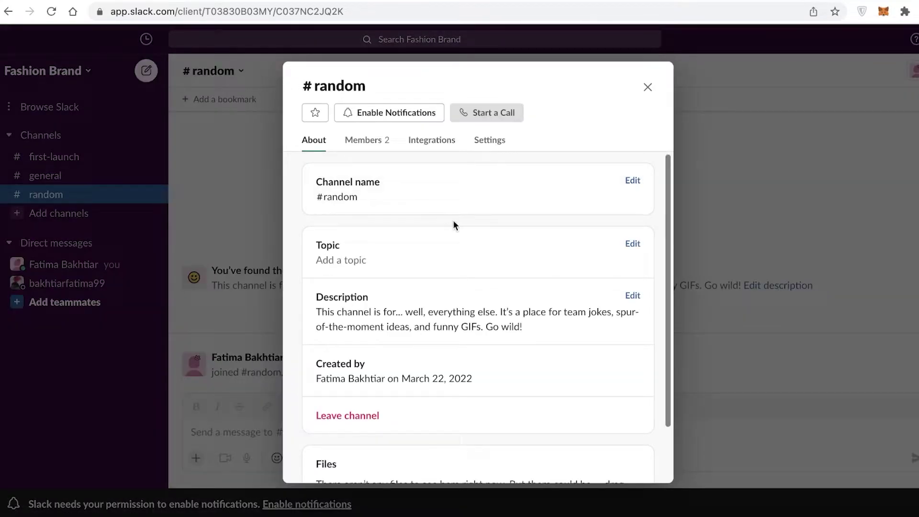
pyautogui.scroll(-3, 454, 225)
pyautogui.scroll(3, 473, 228)
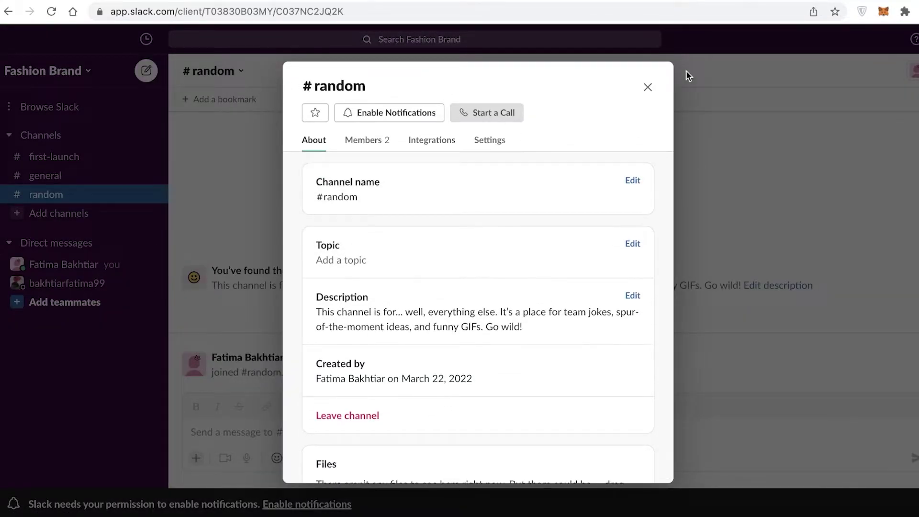
pyautogui.click(649, 86)
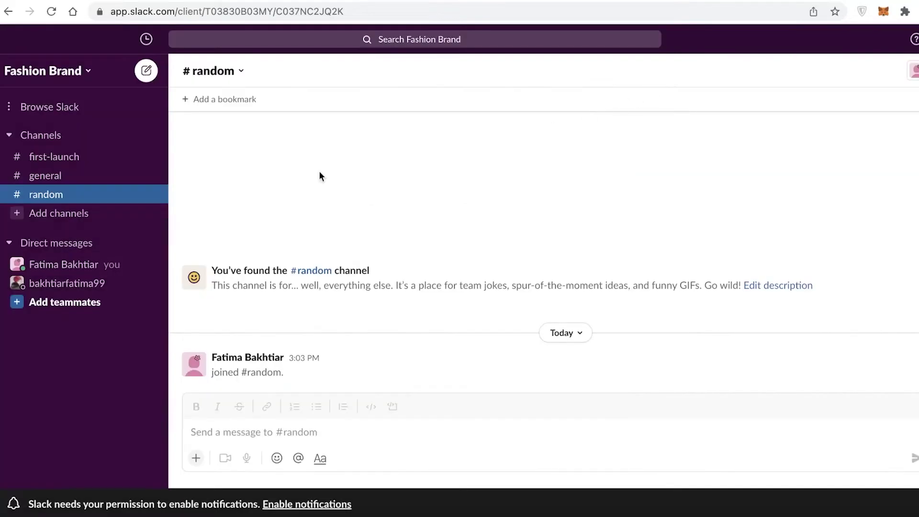
pyautogui.click(45, 222)
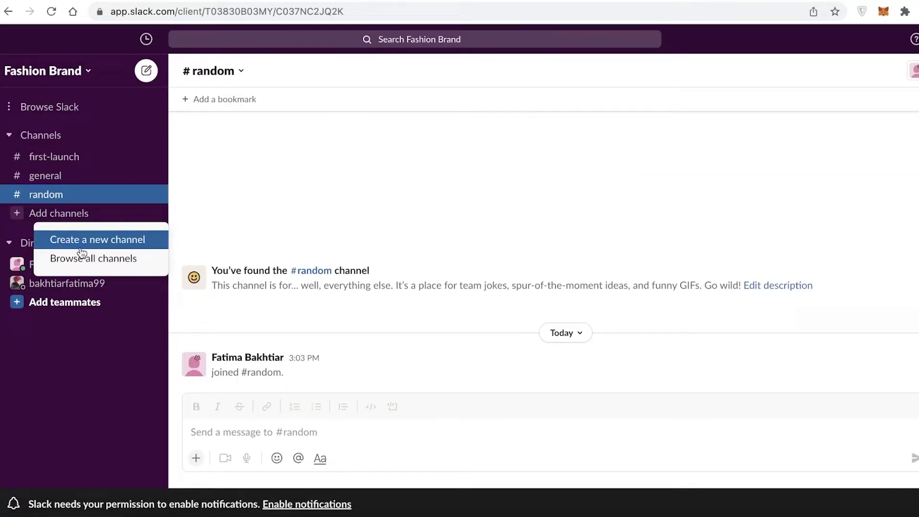
# - Set the #first-launch channel topic to 'Ideas' in its details panel
pyautogui.click(55, 161)
pyautogui.click(56, 160)
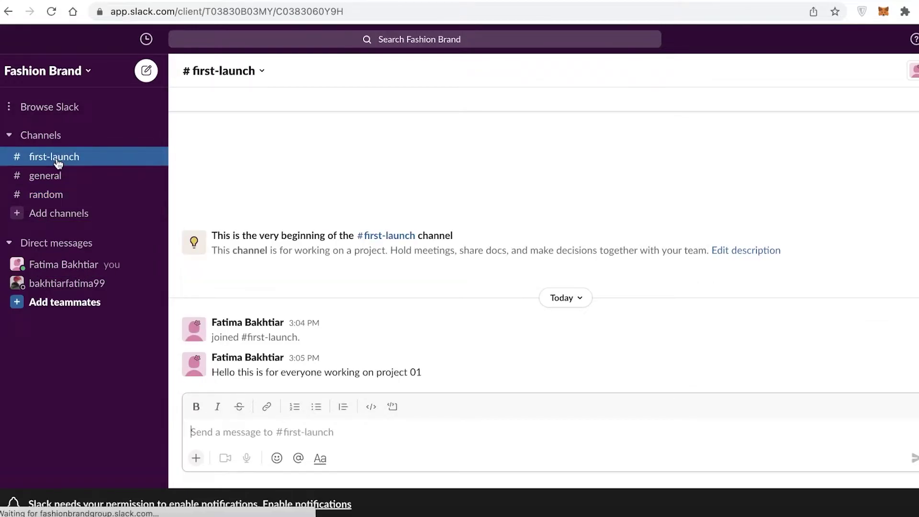
pyautogui.click(235, 68)
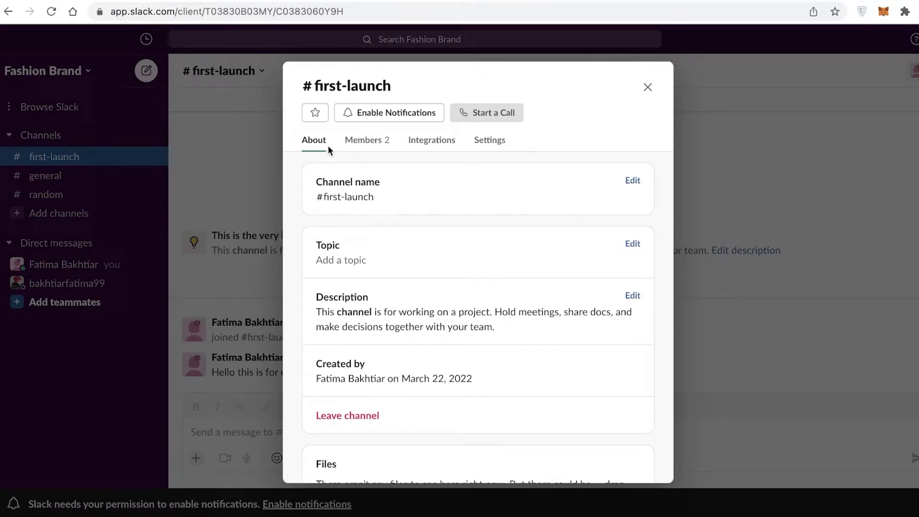
pyautogui.scroll(-2, 353, 207)
pyautogui.scroll(2, 381, 242)
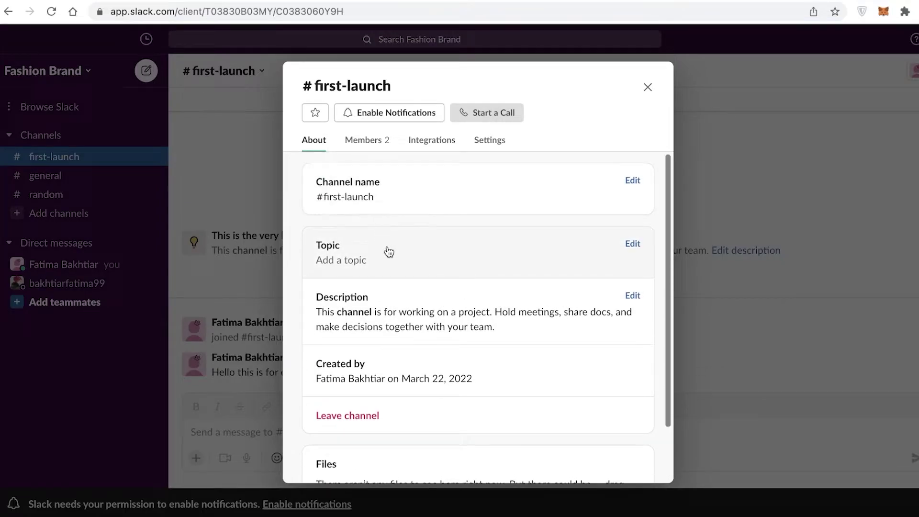
pyautogui.scroll(-2, 391, 287)
pyautogui.scroll(2, 389, 364)
pyautogui.click(428, 245)
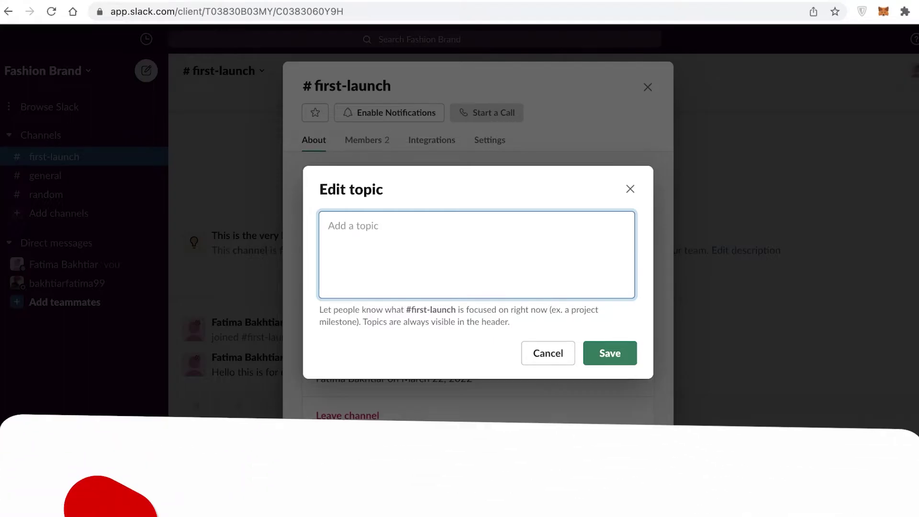
pyautogui.write('Ideas')
pyautogui.click(621, 347)
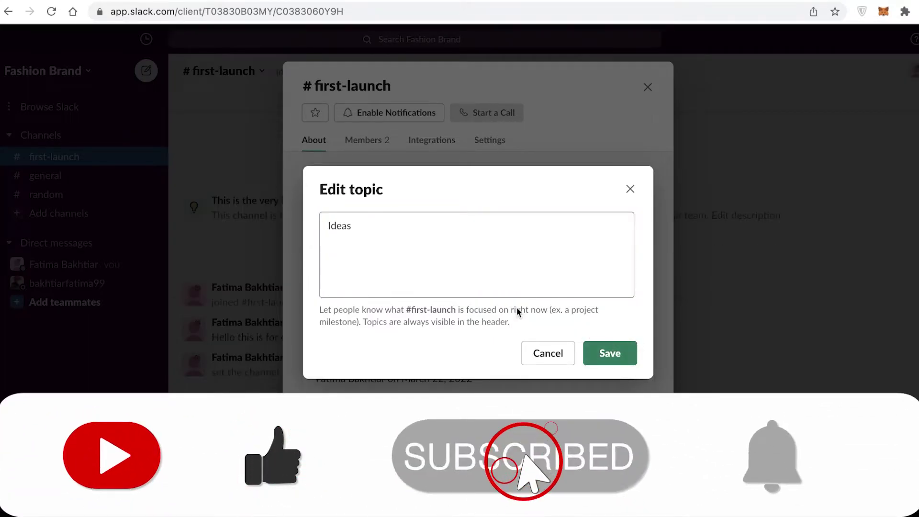
# - Replace the description with 'Send ur fashion launch ideas as soon as possible with templates'
pyautogui.click(431, 335)
pyautogui.moveTo(551, 251); pyautogui.dragTo(299, 229)
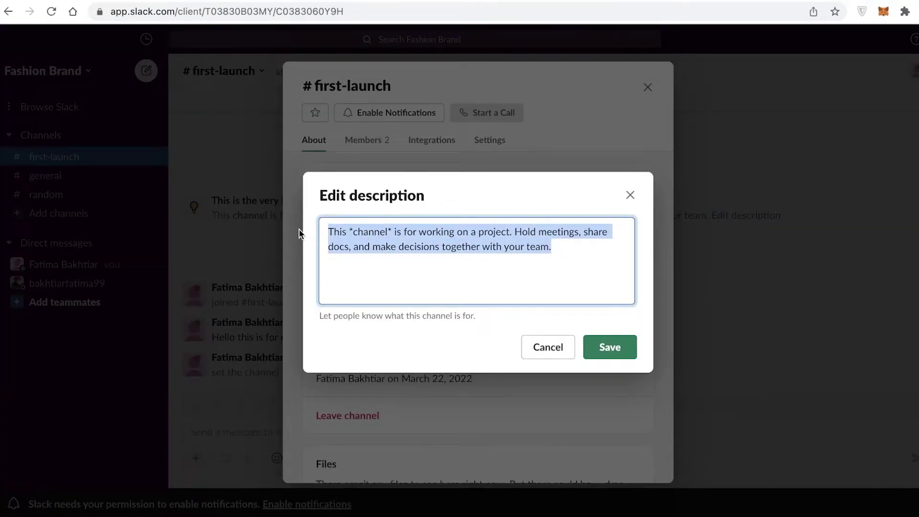
pyautogui.press('BackSpace')
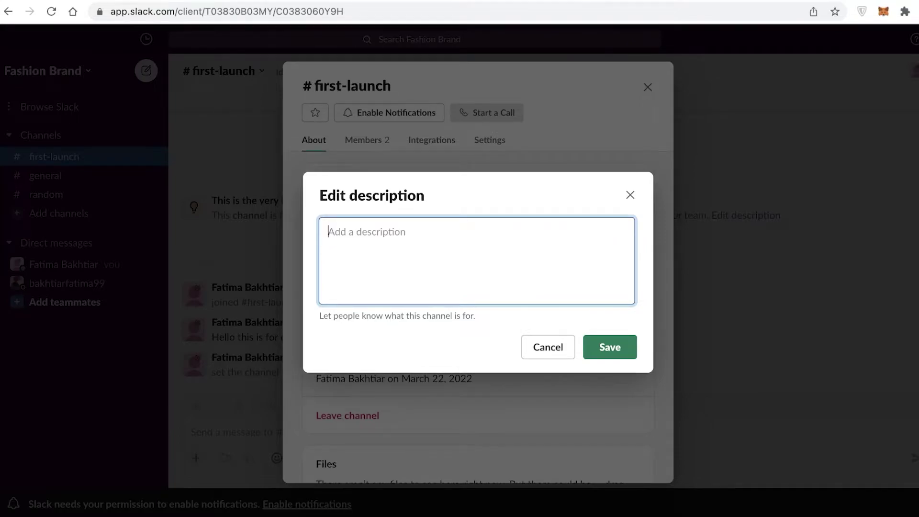
pyautogui.write('Send ur fashion launch ideas as soon a')
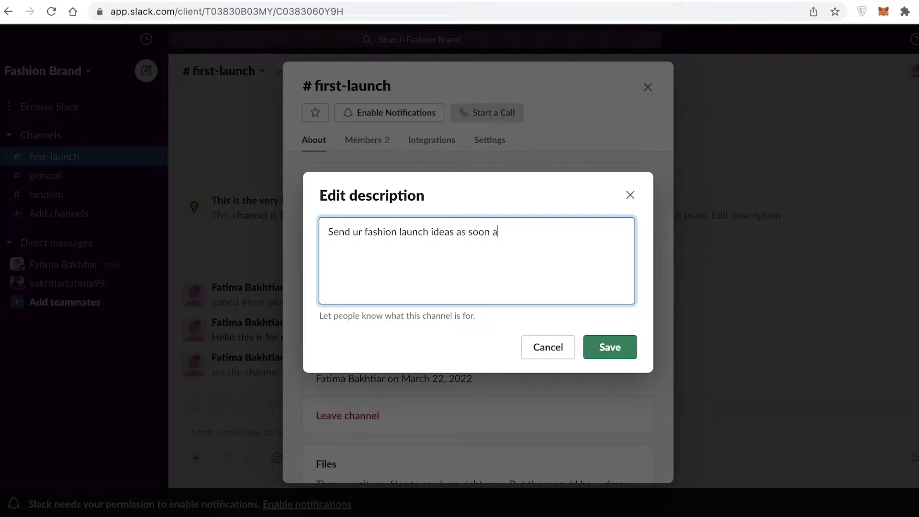
pyautogui.write('s possible with templates')
pyautogui.click(609, 347)
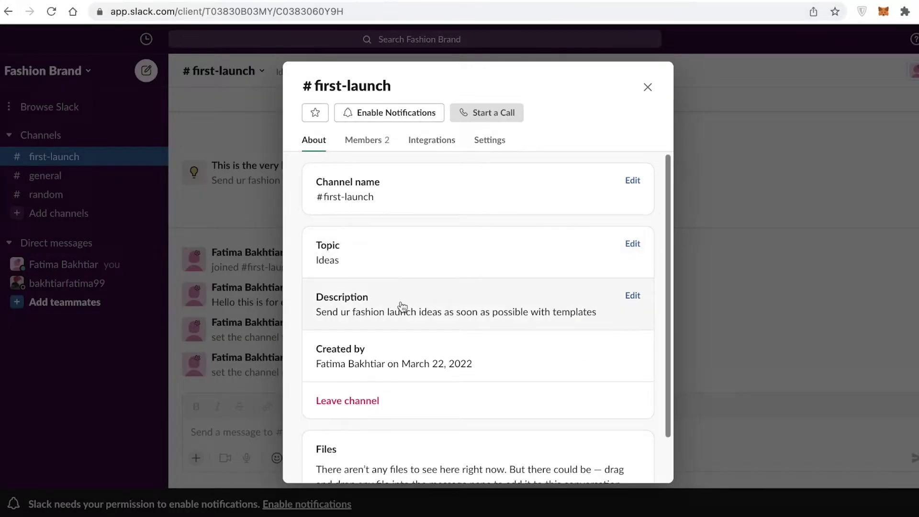
# - View the channel's Members and then its Integrations
pyautogui.scroll(-2, 399, 316)
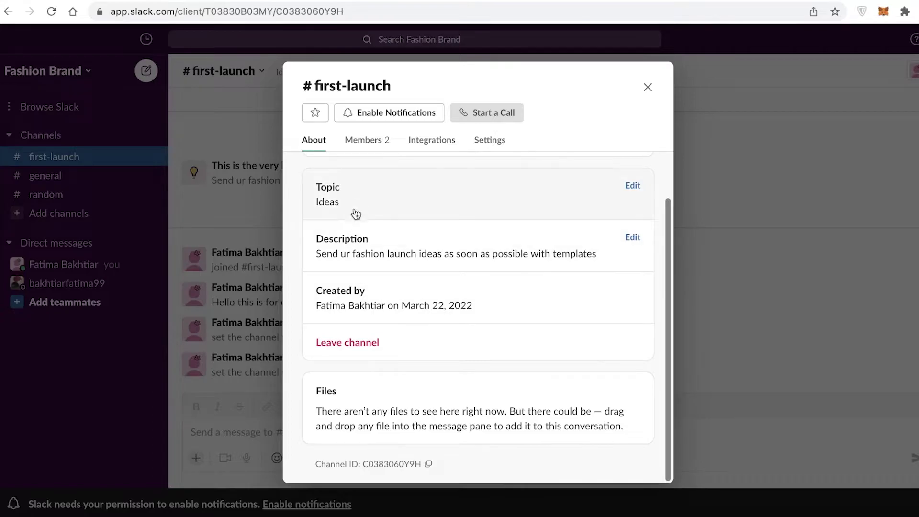
pyautogui.click(367, 143)
pyautogui.click(421, 144)
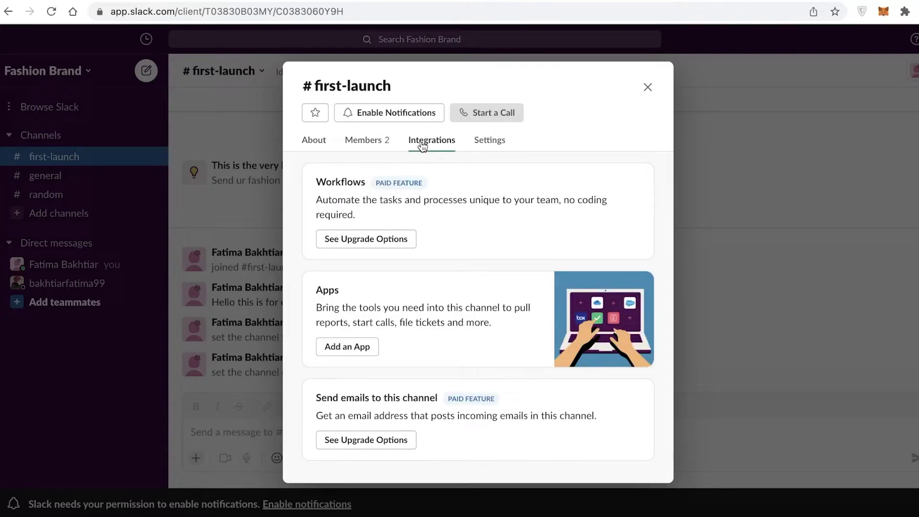
# - Scroll through the 'Add apps to #first-launch' list showing Google Drive, Giphy, Trello and Zoom
pyautogui.click(333, 347)
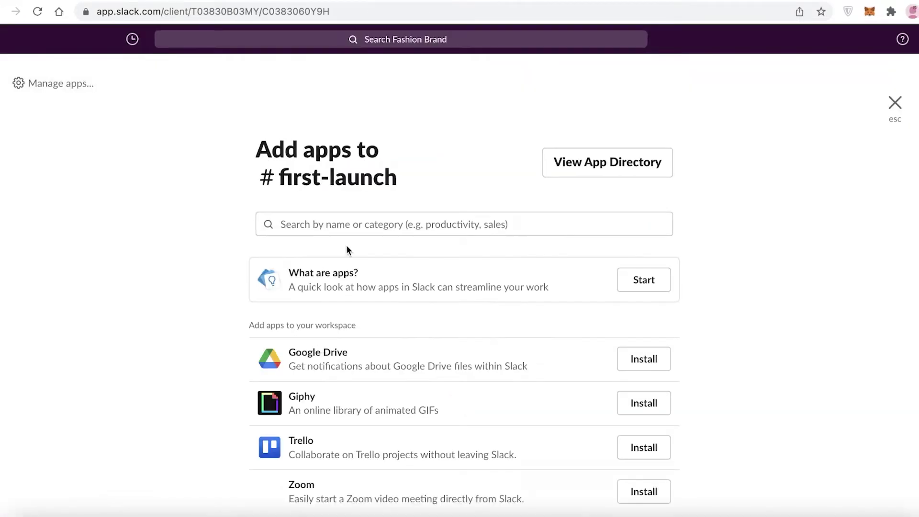
pyautogui.scroll(-12, 661, 292)
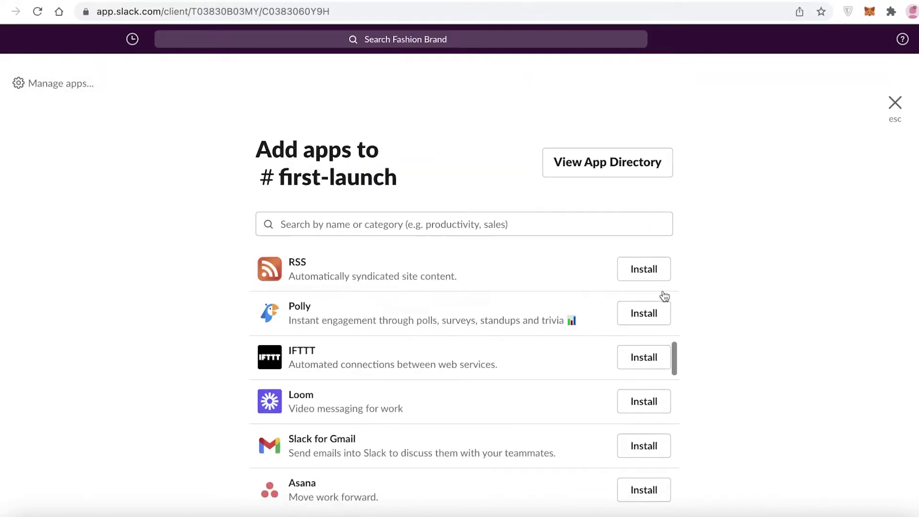
pyautogui.scroll(-4, 665, 296)
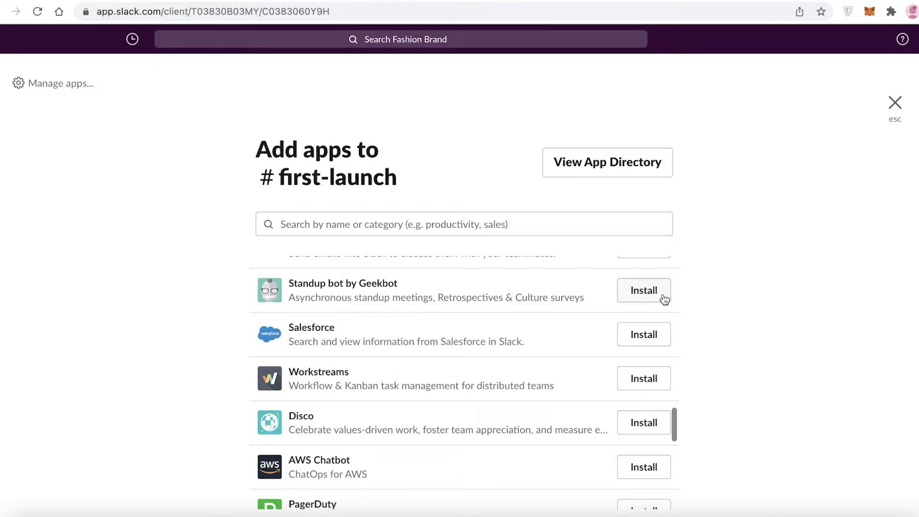
pyautogui.scroll(8, 478, 330)
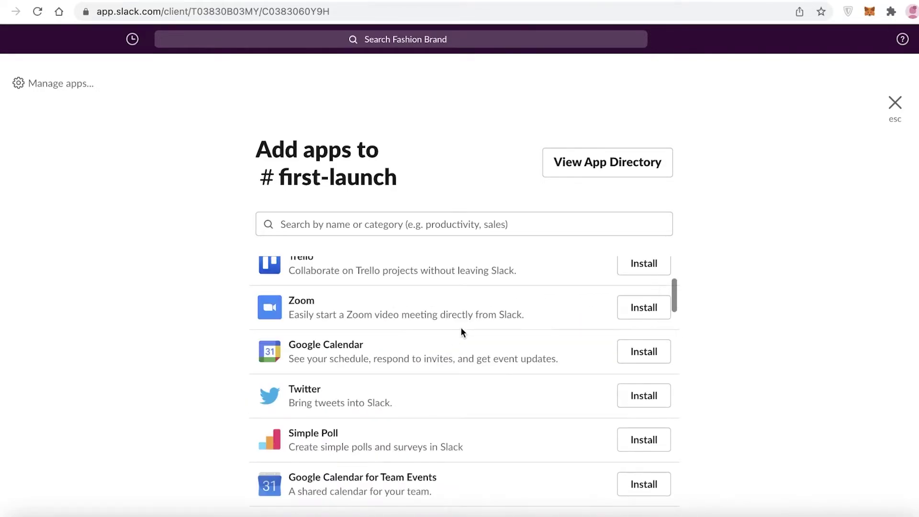
pyautogui.scroll(5, 462, 331)
pyautogui.scroll(-8, 462, 331)
pyautogui.scroll(8, 462, 332)
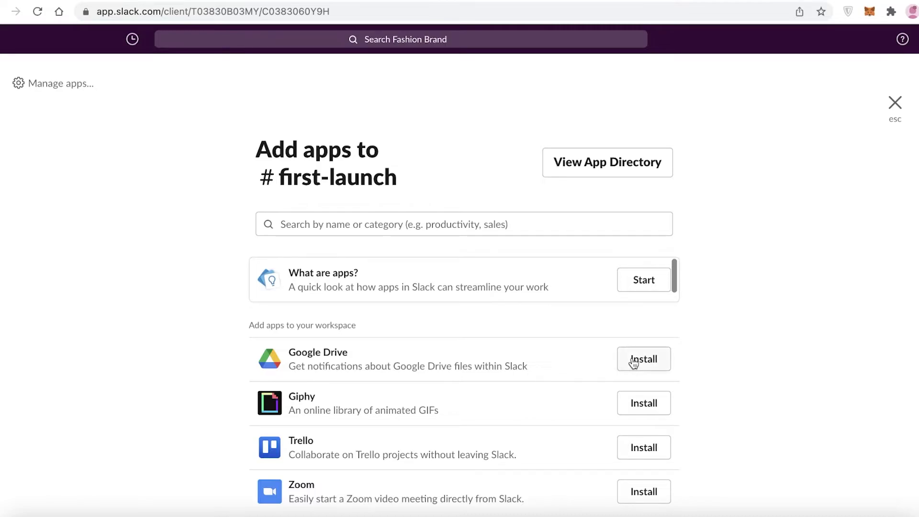
# - Close the app catalogue and show the Fashion Brand workspace menu's Tools options
pyautogui.click(895, 104)
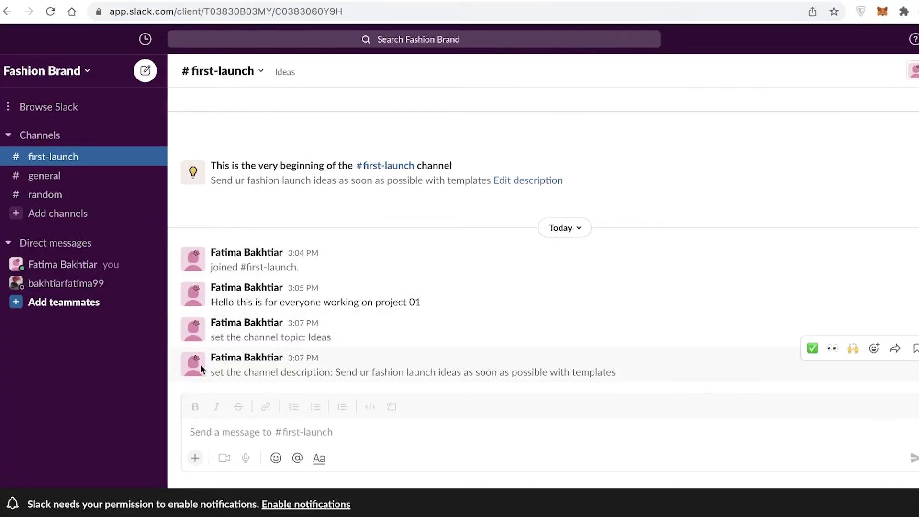
pyautogui.click(87, 72)
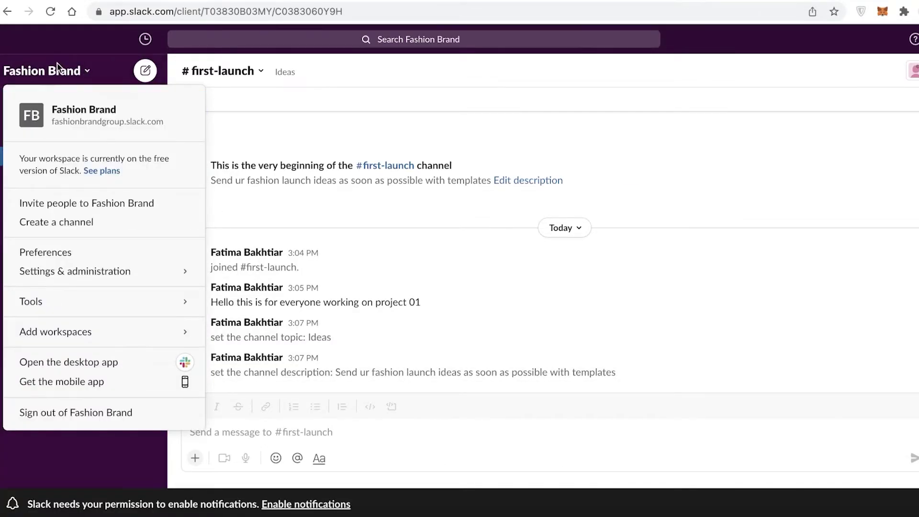
pyautogui.moveTo(86, 303)
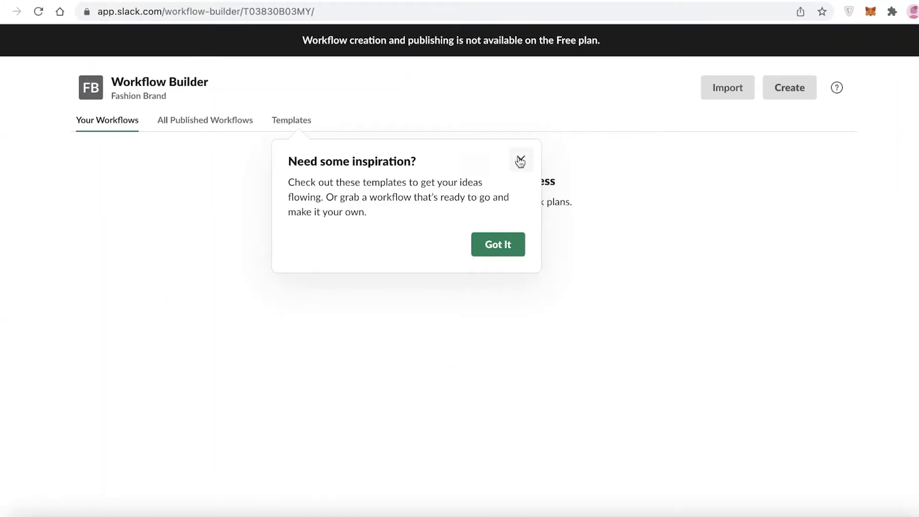
# - Dismiss the 'Need some inspiration?' tip in Workflow Builder
pyautogui.click(520, 159)
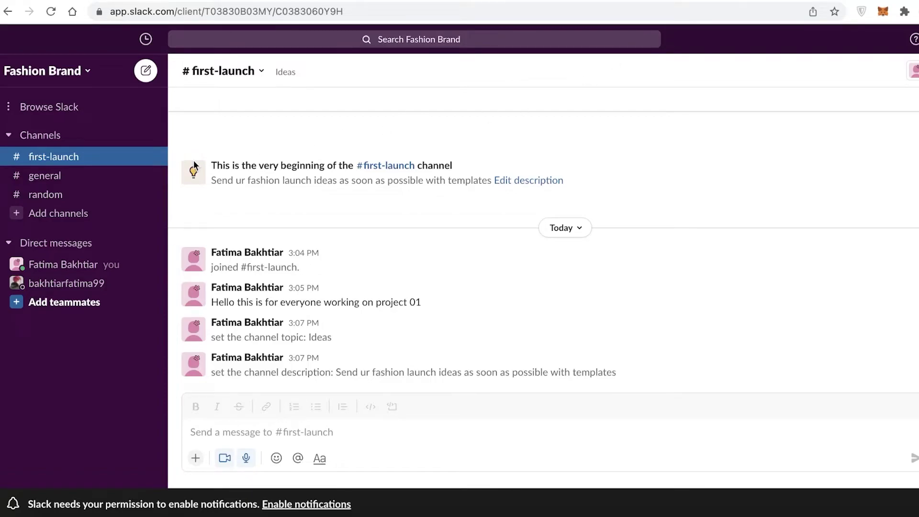
pyautogui.click(75, 78)
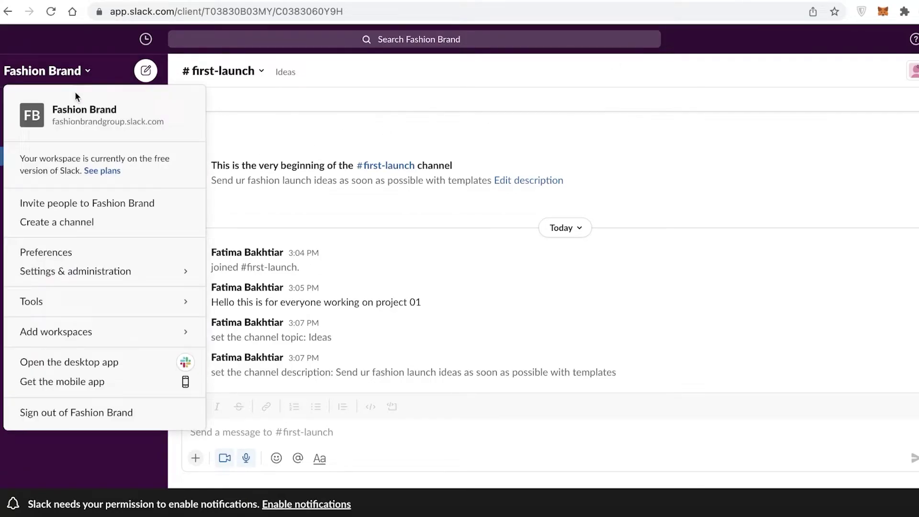
pyautogui.moveTo(111, 311)
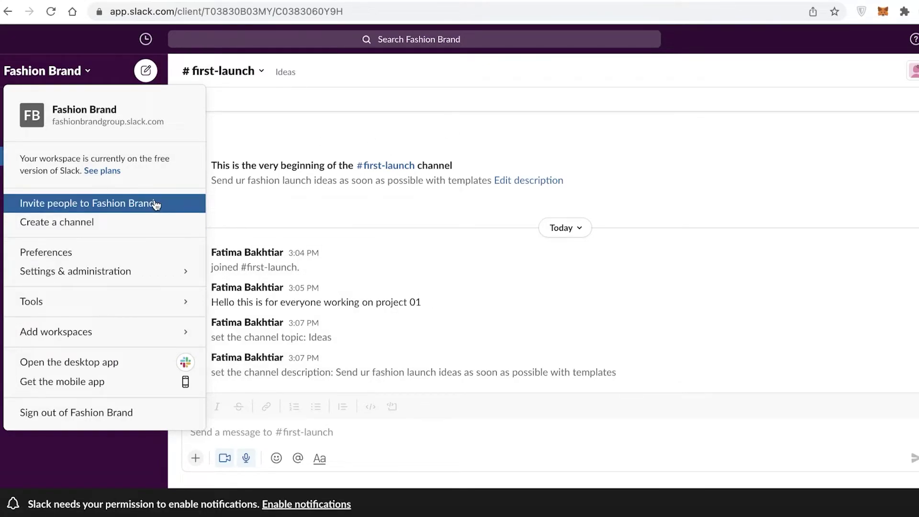
pyautogui.moveTo(162, 334)
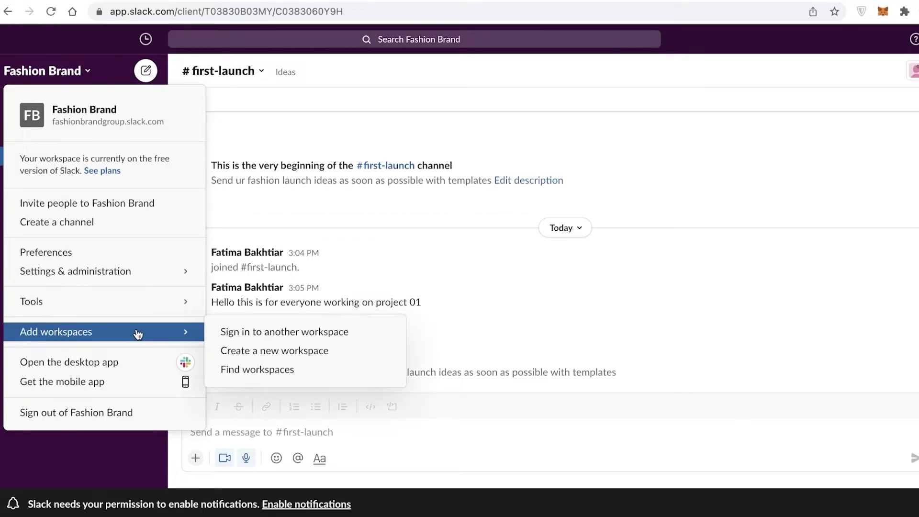
pyautogui.press('Escape')
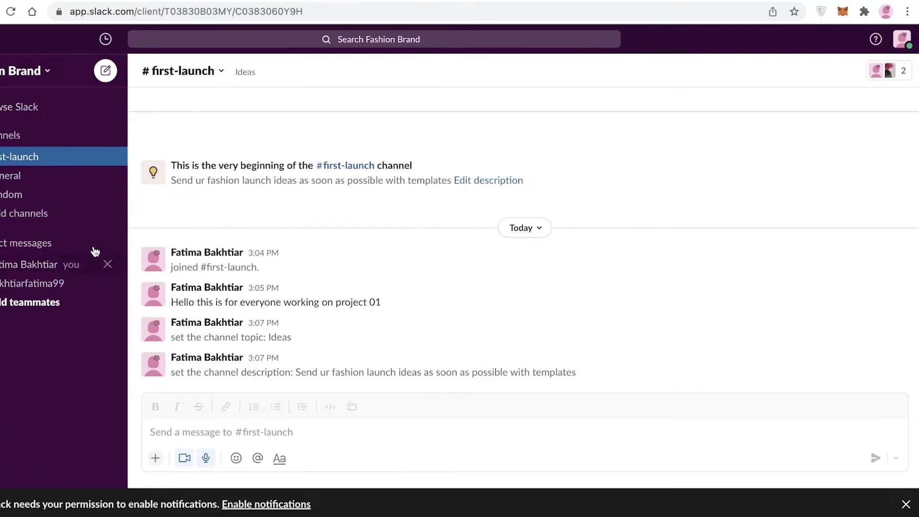
pyautogui.click(902, 39)
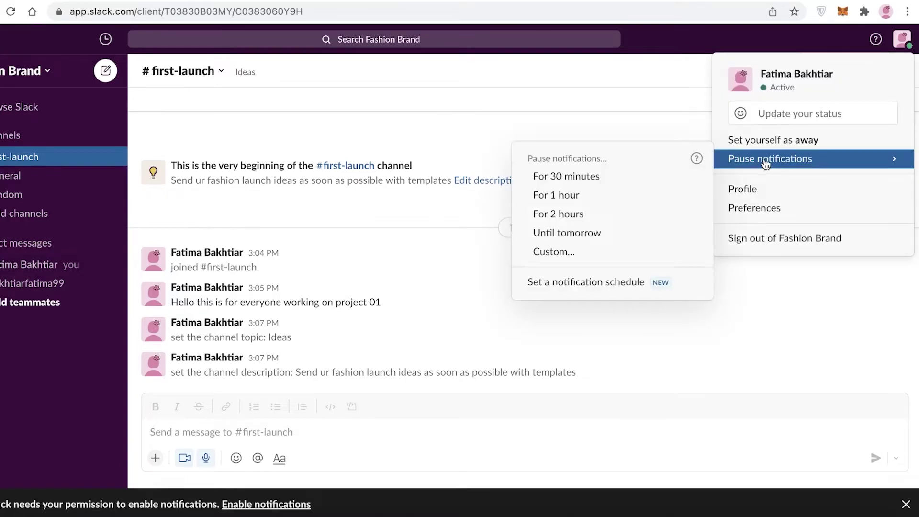
pyautogui.click(478, 125)
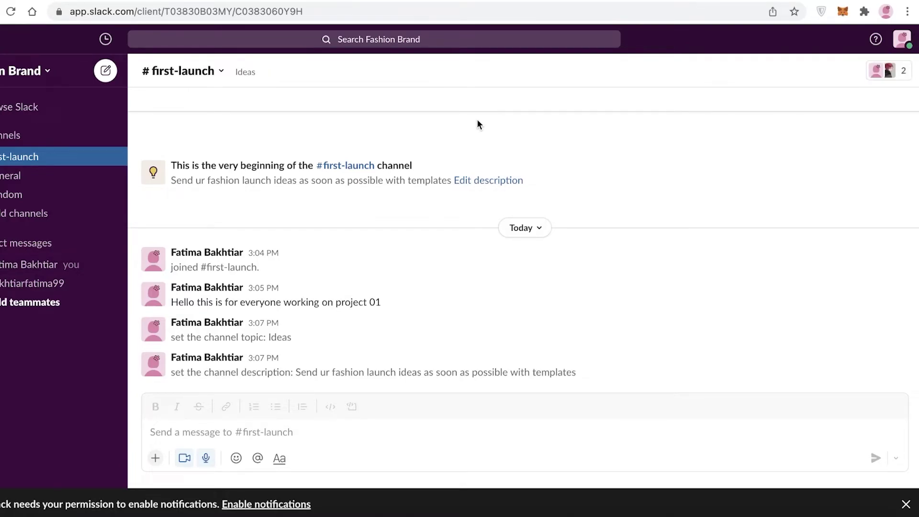
pyautogui.click(902, 38)
pyautogui.click(67, 69)
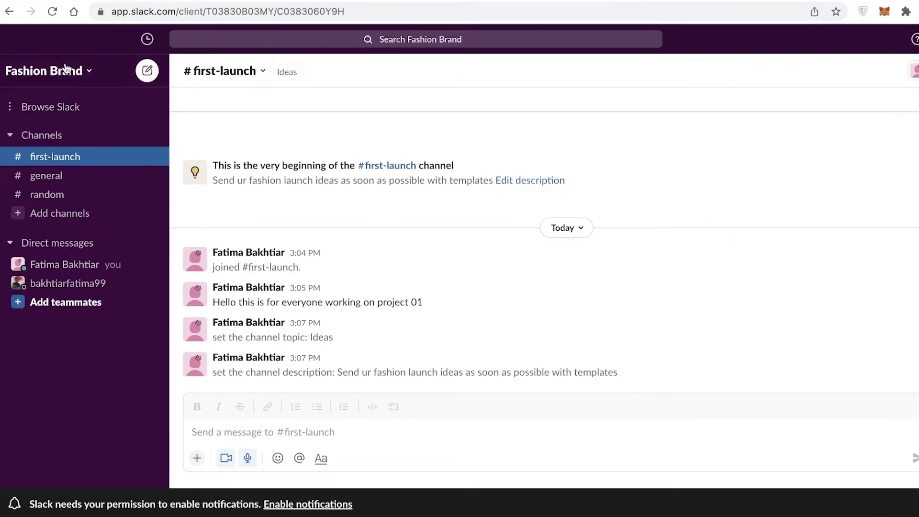
pyautogui.click(147, 70)
pyautogui.press('Escape')
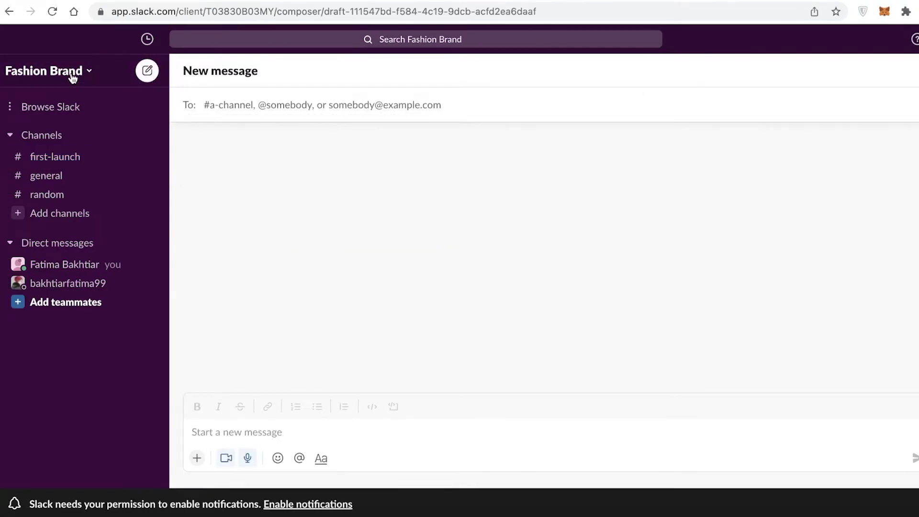
pyautogui.click(72, 77)
pyautogui.moveTo(92, 337)
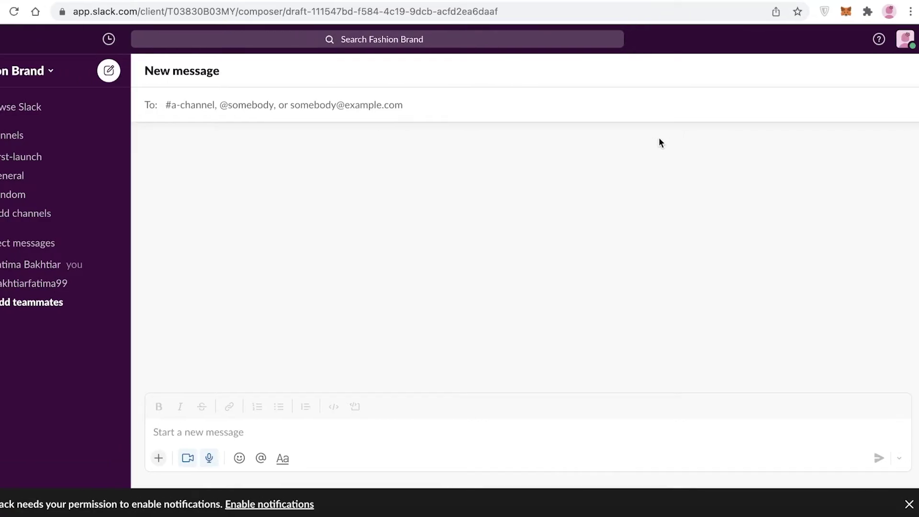
pyautogui.click(11, 76)
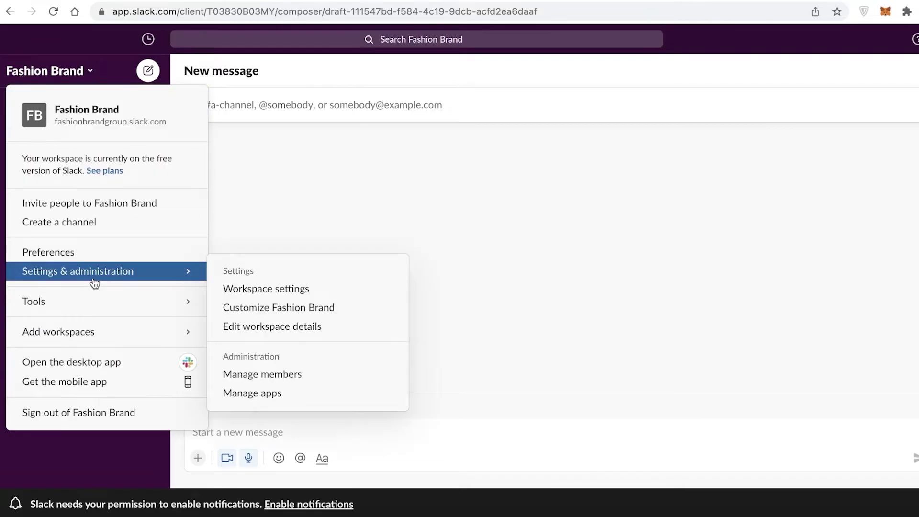
pyautogui.click(71, 115)
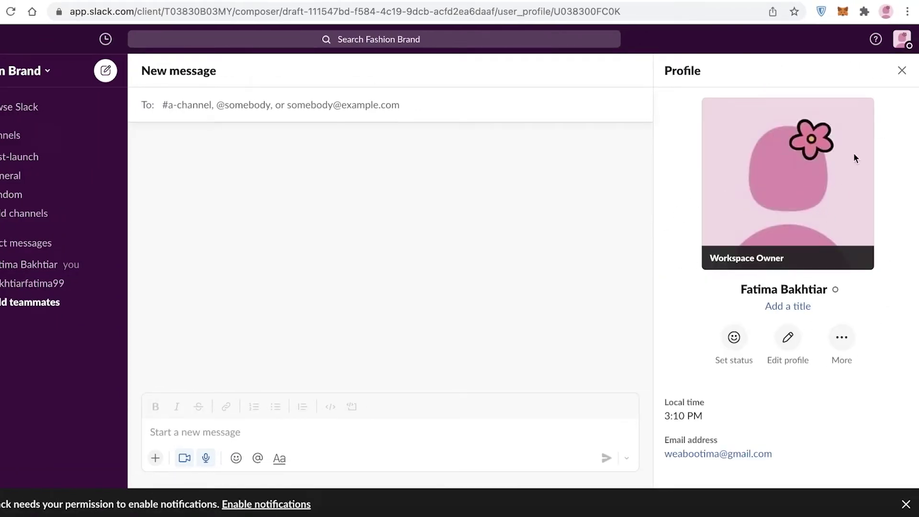
pyautogui.click(902, 70)
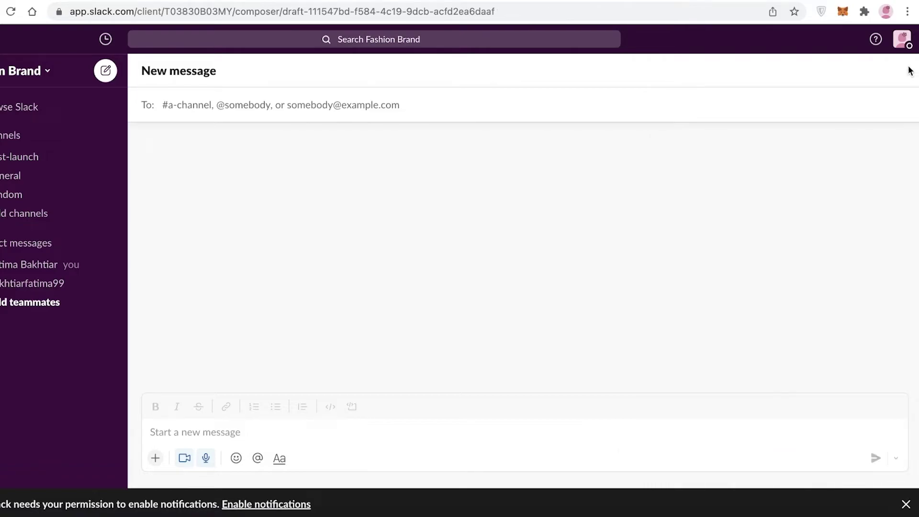
# - Switch your presence to active, then set it back to away
pyautogui.click(903, 40)
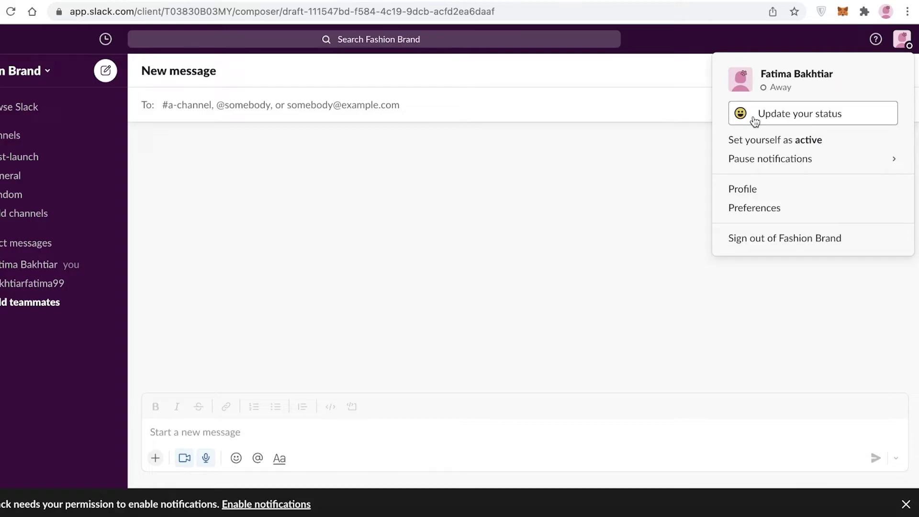
pyautogui.click(775, 143)
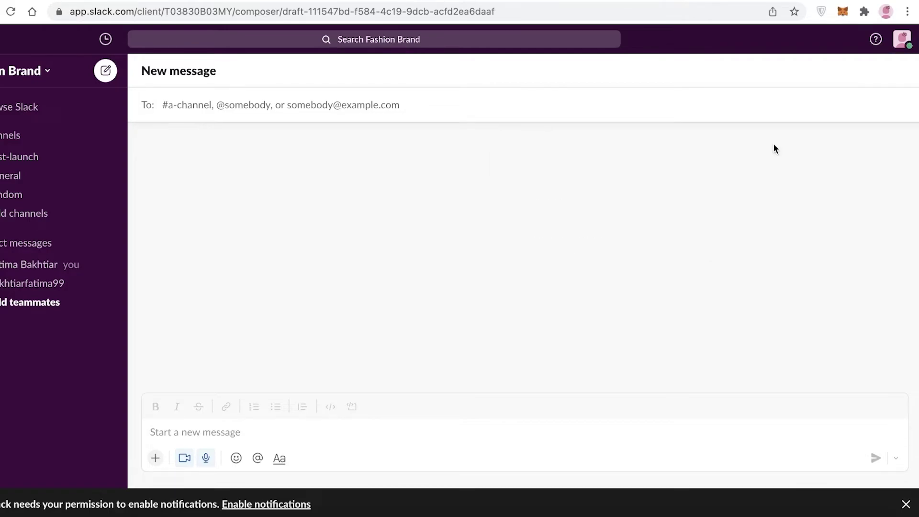
pyautogui.click(900, 41)
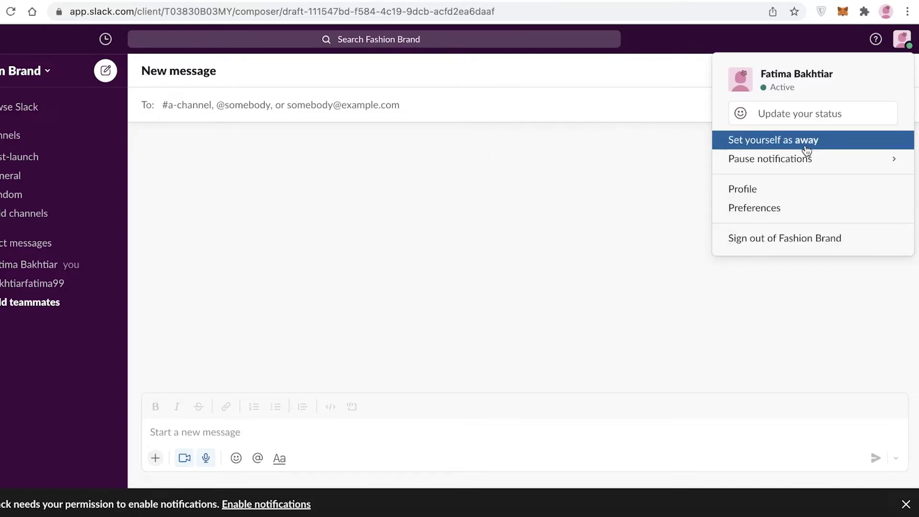
pyautogui.click(807, 149)
# - Look at the custom status options without saving, and postpone desktop notifications until later
pyautogui.click(901, 39)
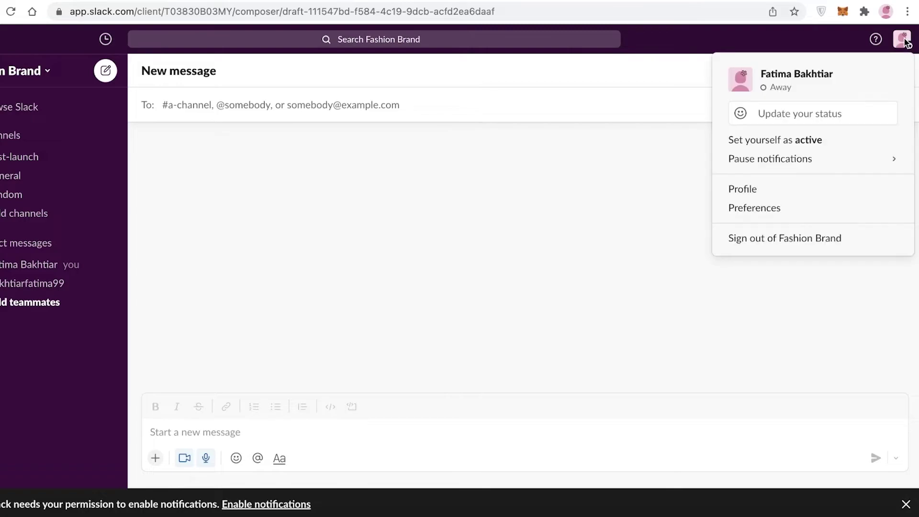
pyautogui.click(836, 114)
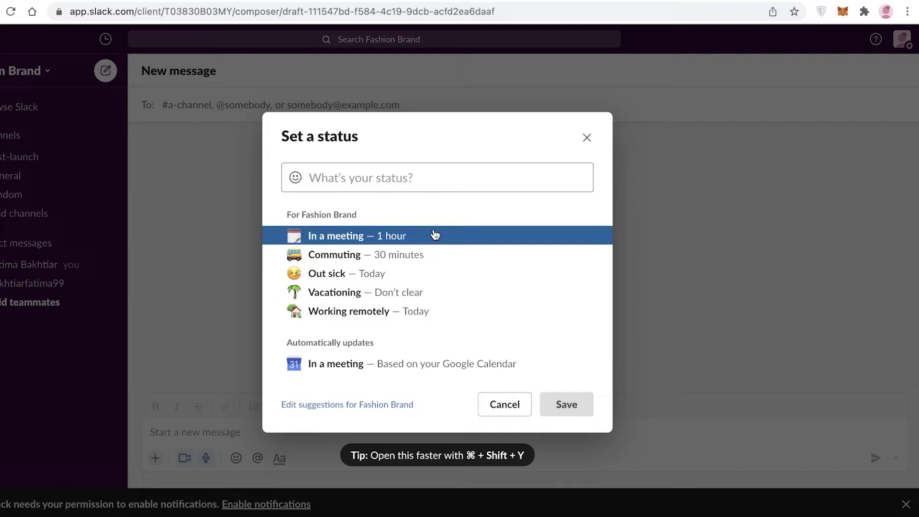
pyautogui.click(586, 138)
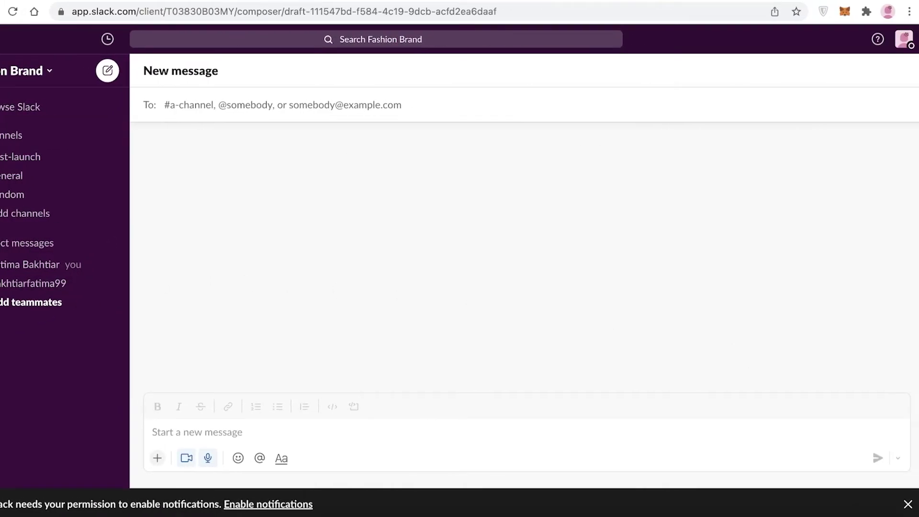
pyautogui.click(908, 504)
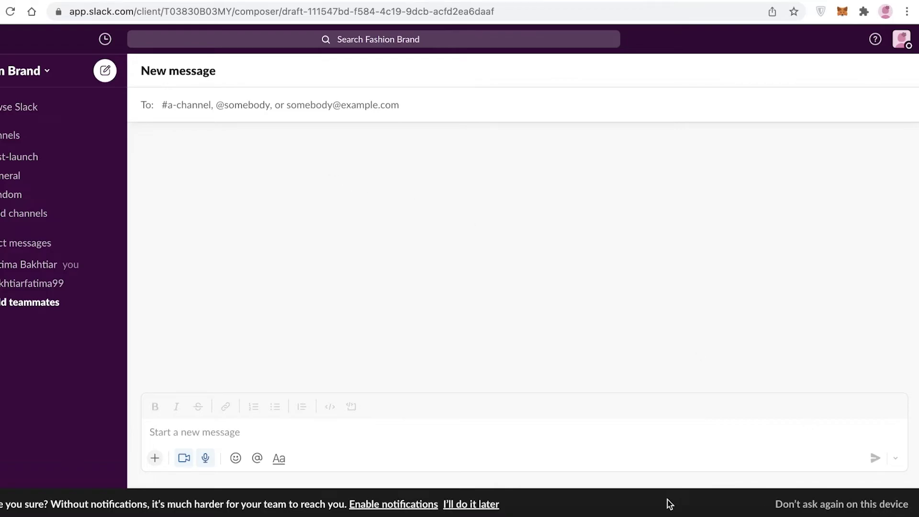
pyautogui.click(451, 504)
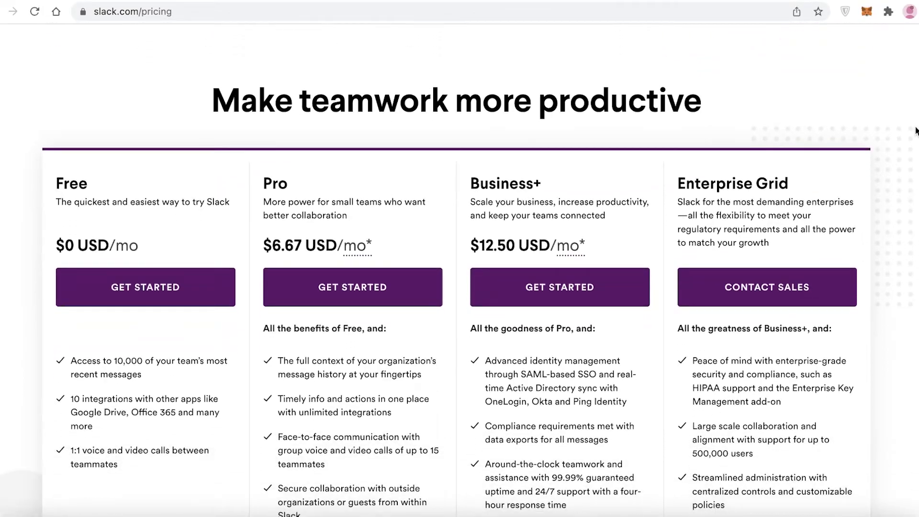
# - Scroll through the Free, Pro, Business+ and Enterprise Grid plan cards on the pricing page
pyautogui.scroll(-1, 915, 131)
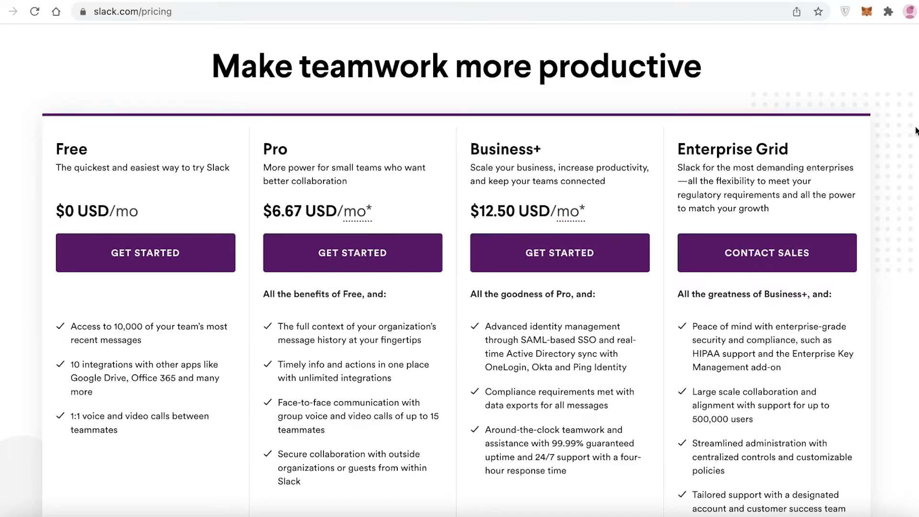
pyautogui.scroll(-1, 915, 130)
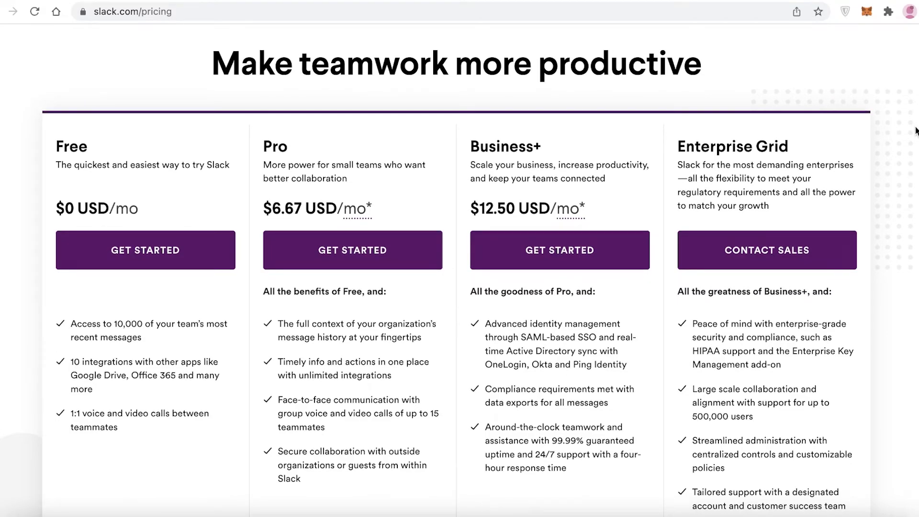
pyautogui.scroll(-5, 916, 130)
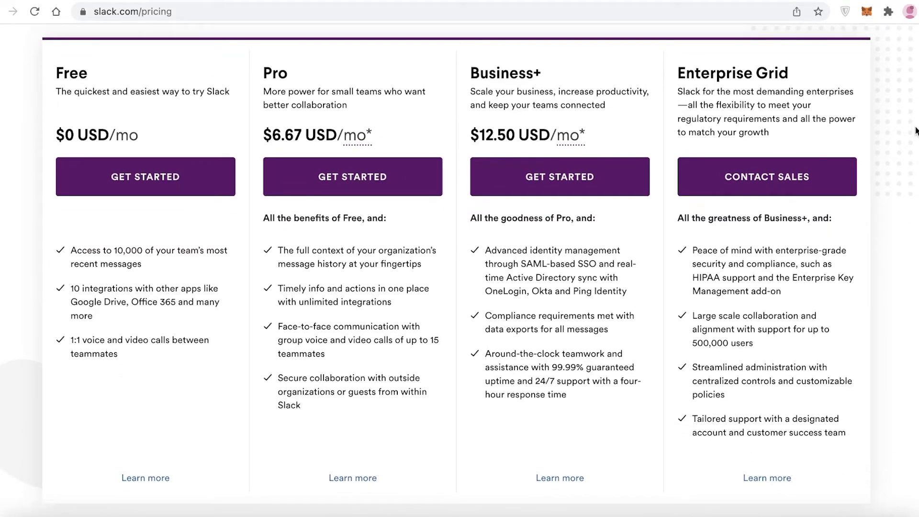
pyautogui.scroll(7, 916, 130)
pyautogui.scroll(-3, 916, 132)
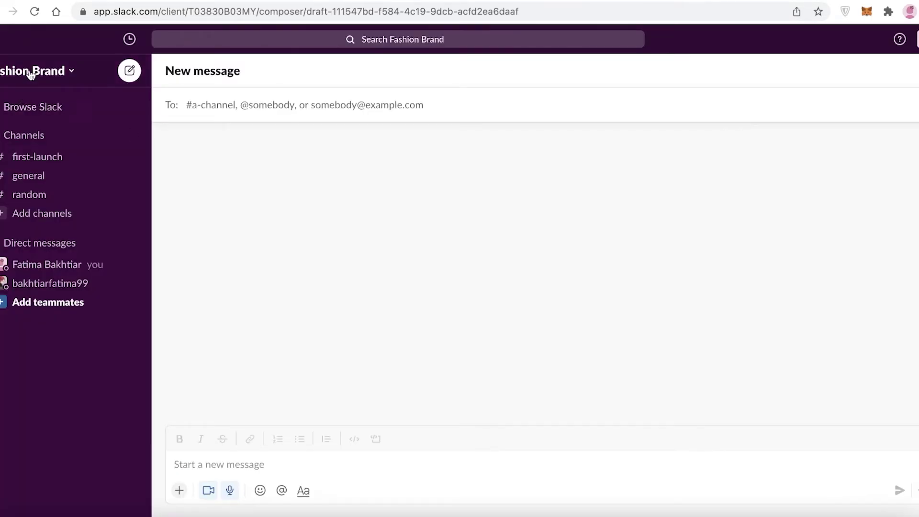
# - View the Fashion Brand workspace name and URL in Edit workspace details, closing it unchanged
pyautogui.click(43, 71)
pyautogui.click(58, 117)
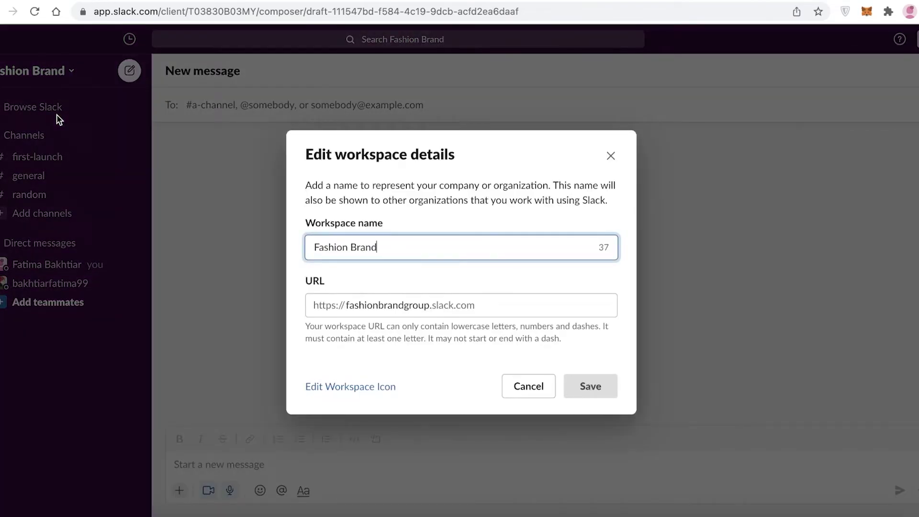
pyautogui.click(614, 156)
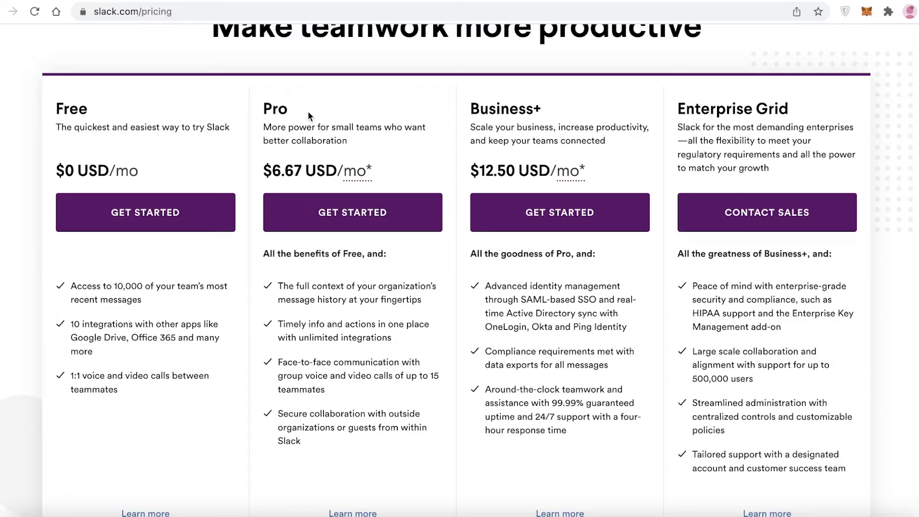
pyautogui.scroll(-3, 309, 353)
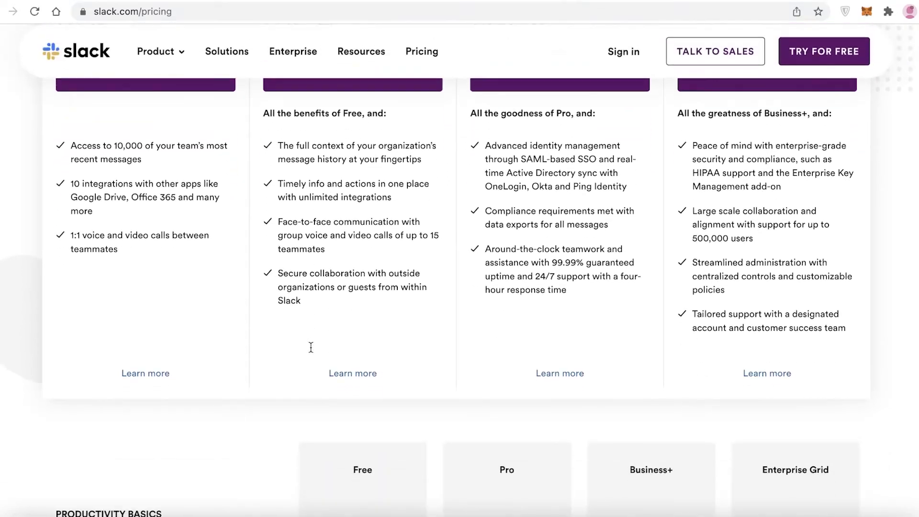
pyautogui.scroll(1, 309, 353)
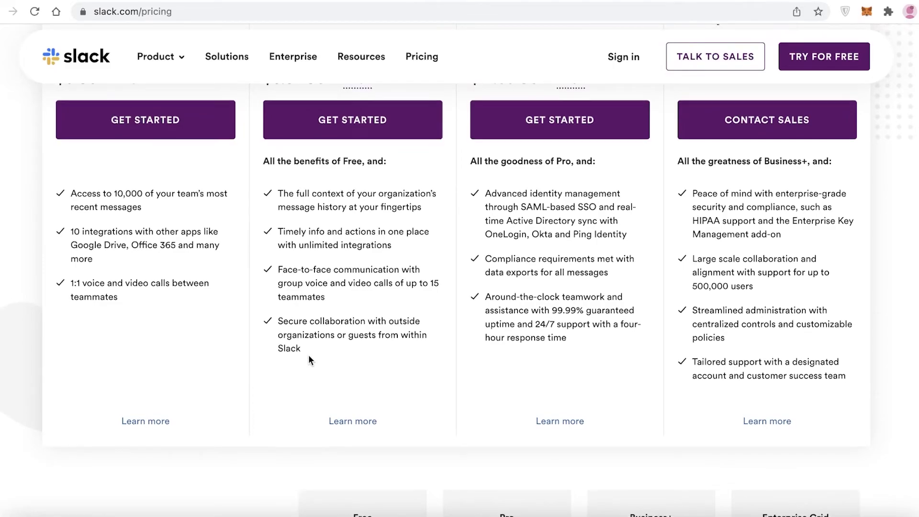
pyautogui.scroll(2, 308, 355)
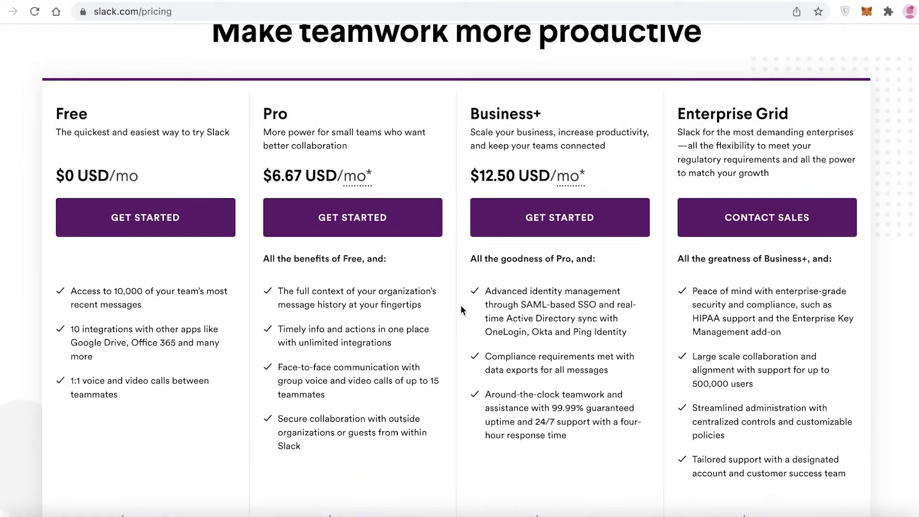
pyautogui.scroll(-1, 431, 313)
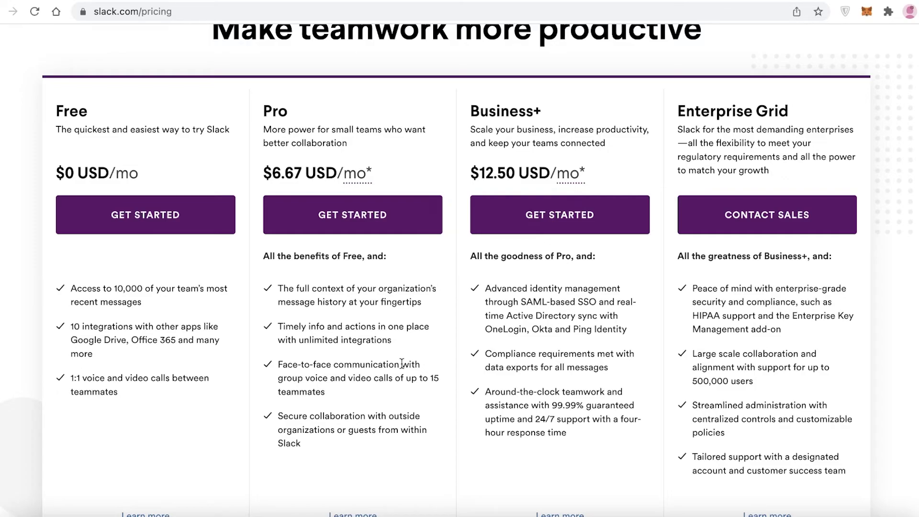
pyautogui.scroll(-10, 369, 373)
# - Scroll between the pricing plan cards and the feature comparison table to compare plans
pyautogui.scroll(3, 497, 194)
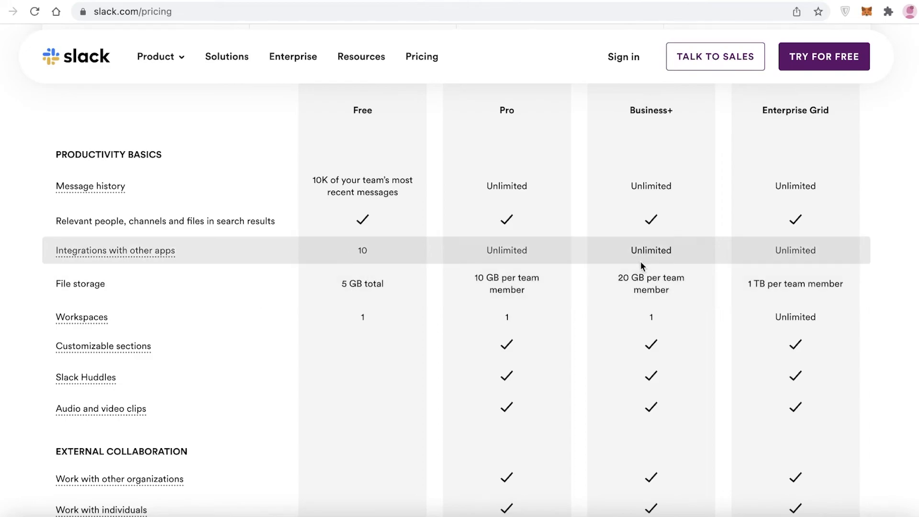
pyautogui.scroll(15, 641, 260)
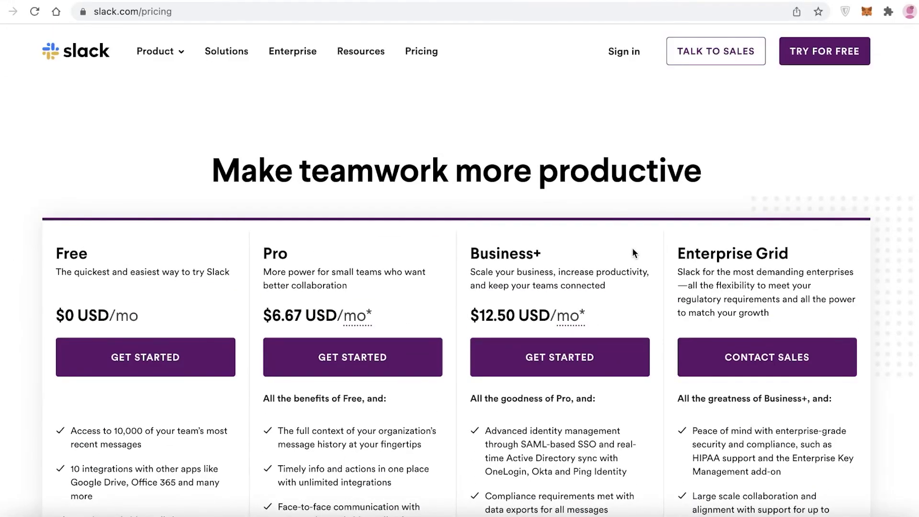
pyautogui.scroll(-2, 633, 253)
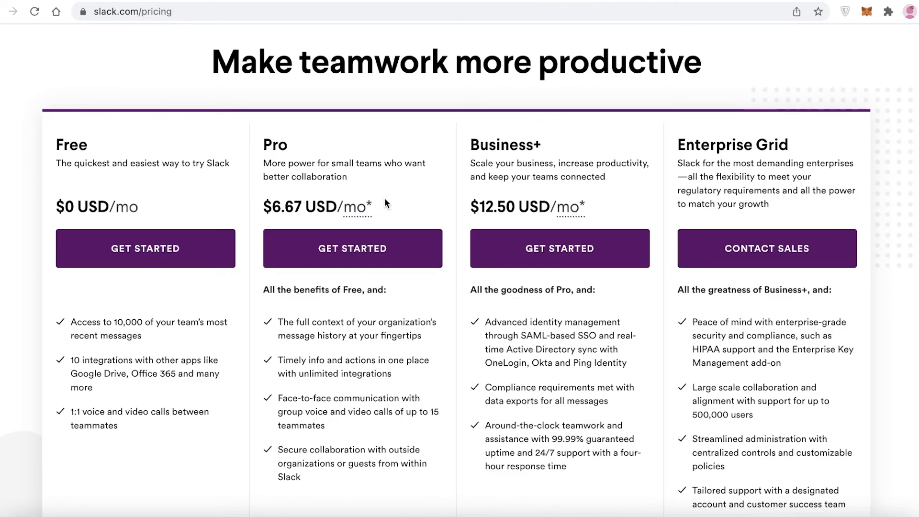
pyautogui.scroll(-3, 395, 185)
pyautogui.scroll(4, 371, 277)
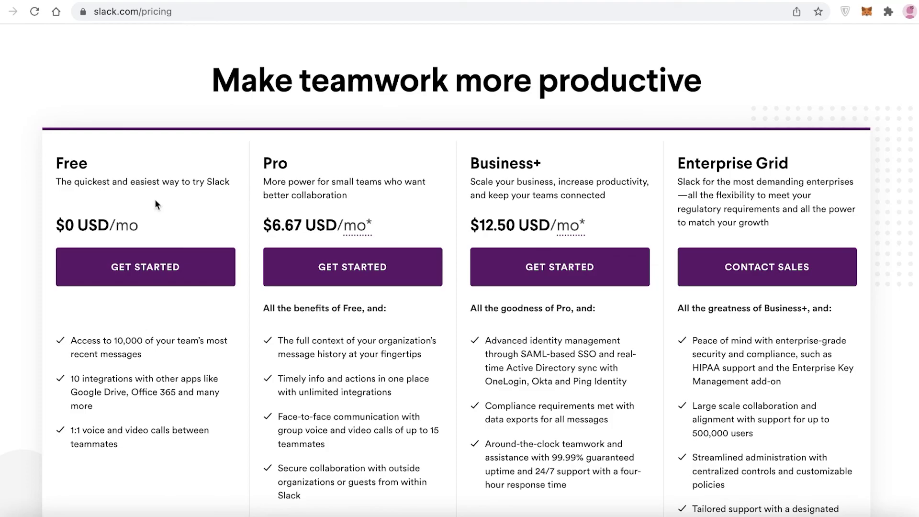
pyautogui.scroll(-1, 460, 268)
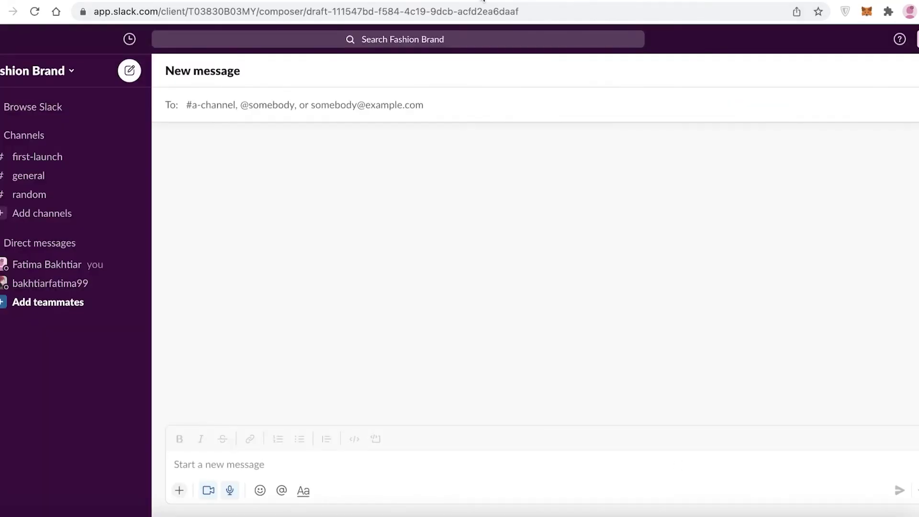